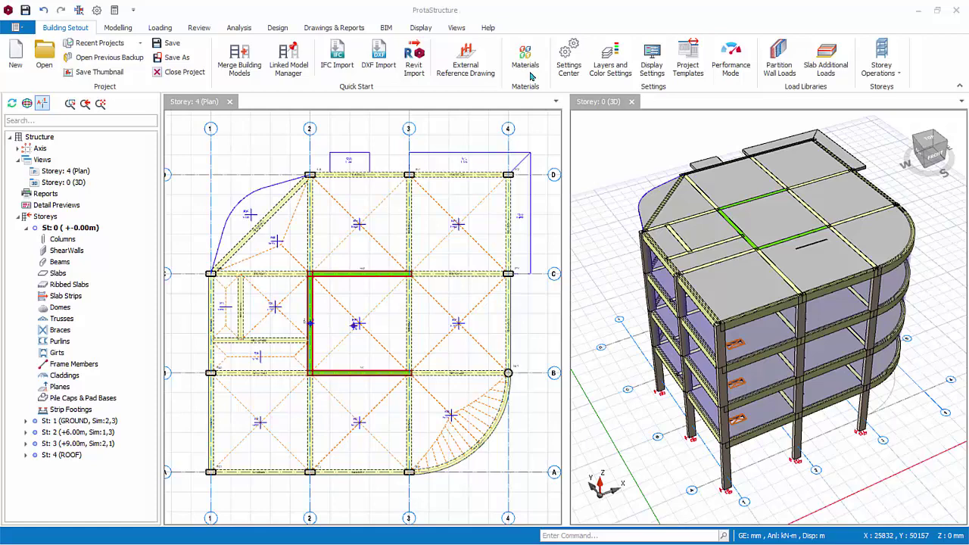
# - Open the Review tab's Member Re-labelling Options for columns, shear walls, beams and slabs across all storeys
pyautogui.click(202, 30)
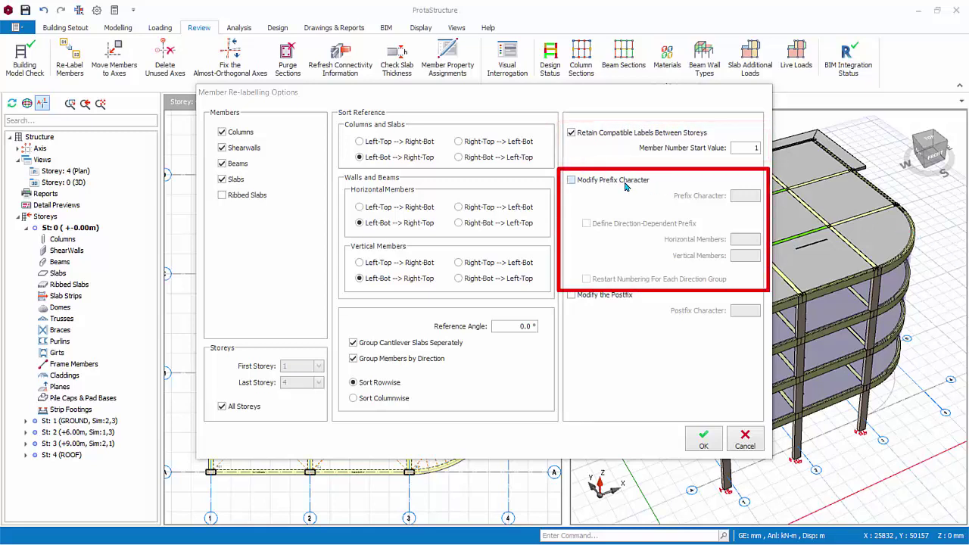
# - Set the member label prefix to P, with direction-dependent prefixes H and V
pyautogui.click(571, 180)
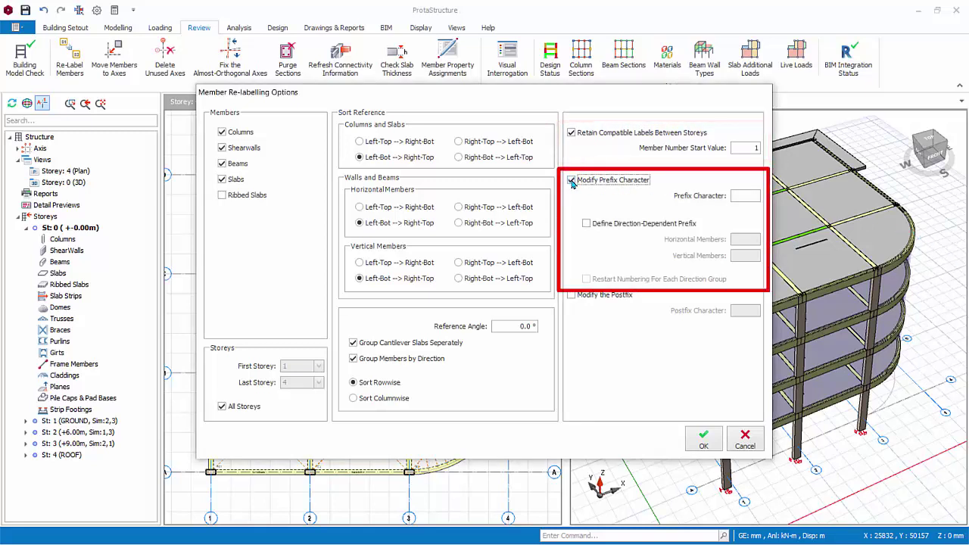
pyautogui.press('Tab')
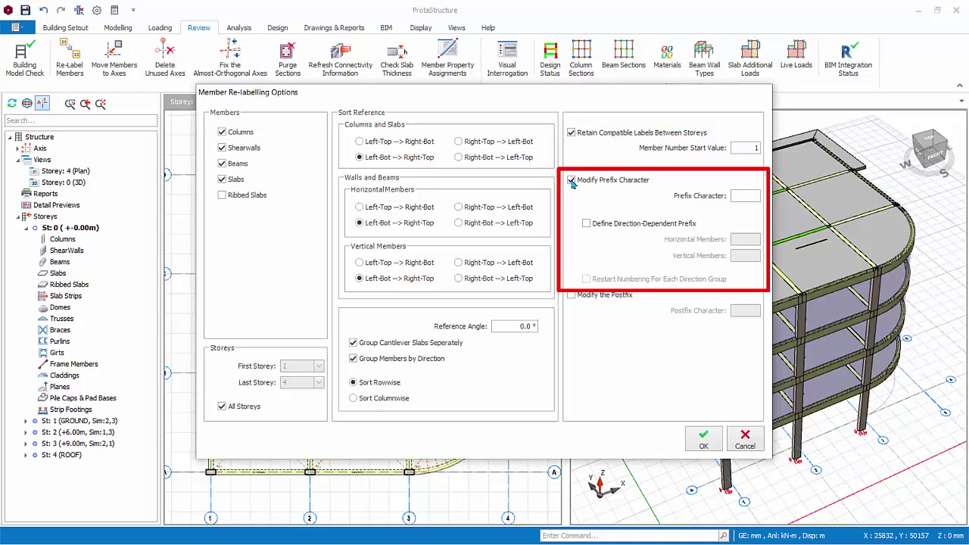
pyautogui.write('P')
pyautogui.press('Tab')
pyautogui.press('space')
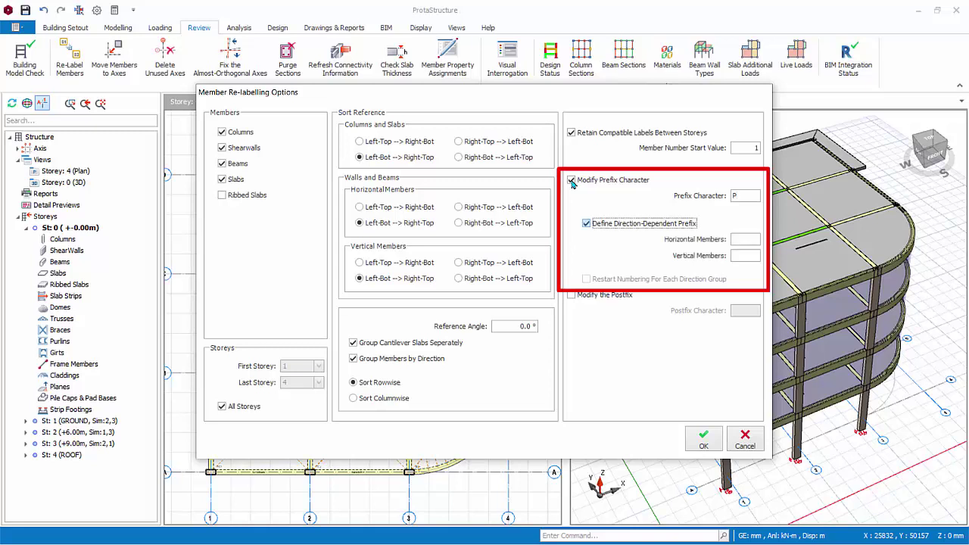
pyautogui.press('Tab')
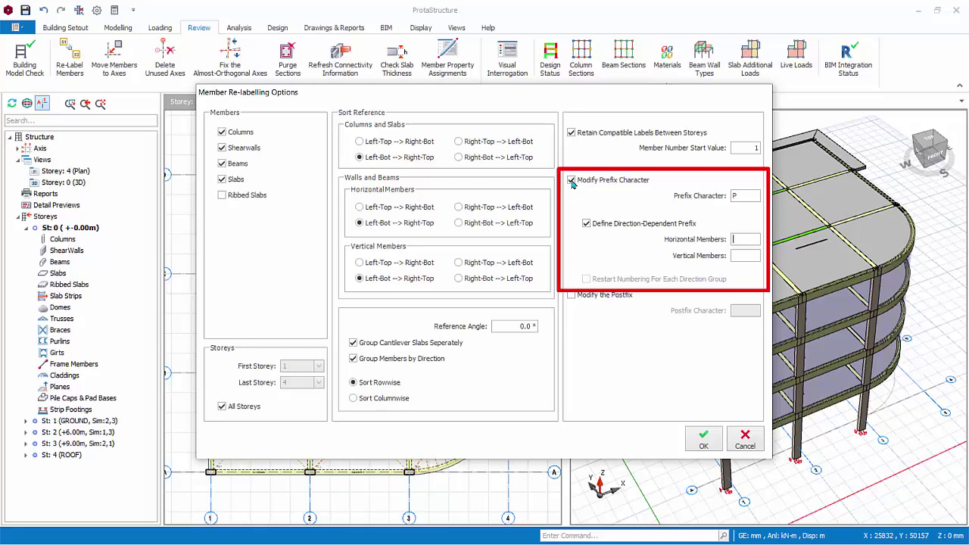
pyautogui.write('H')
pyautogui.press('Tab')
pyautogui.write('V')
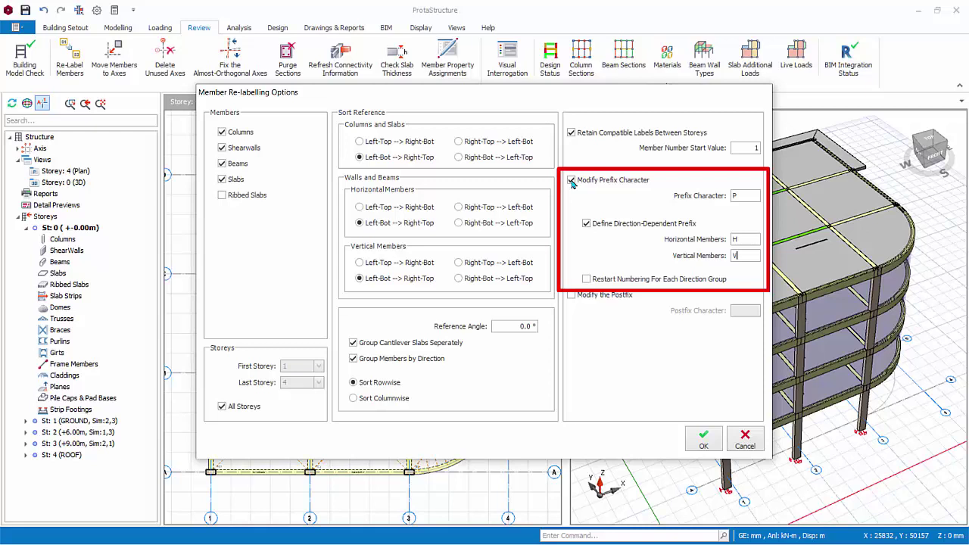
# - Restart numbering for each direction group and add postfix A to member labels
pyautogui.press('Tab')
pyautogui.press('space')
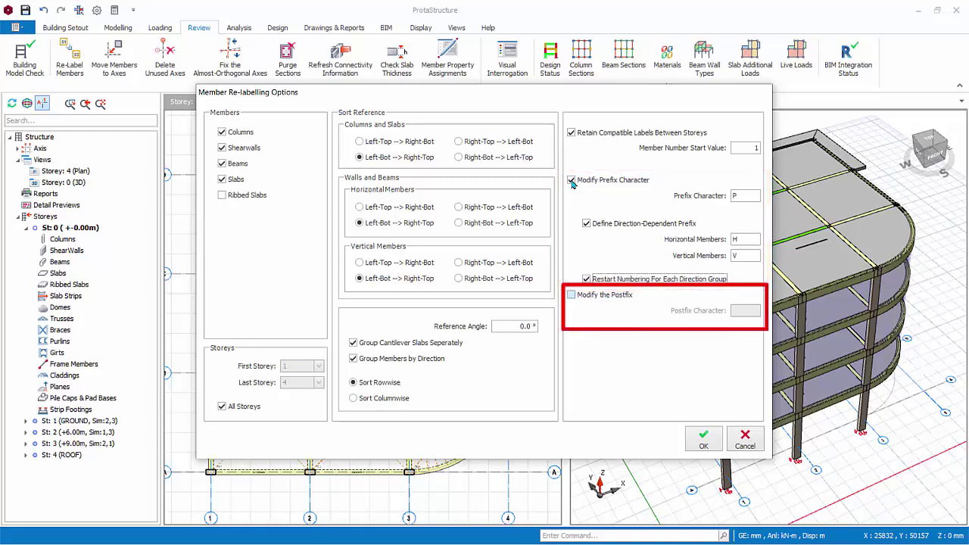
pyautogui.press('Tab')
pyautogui.press('space')
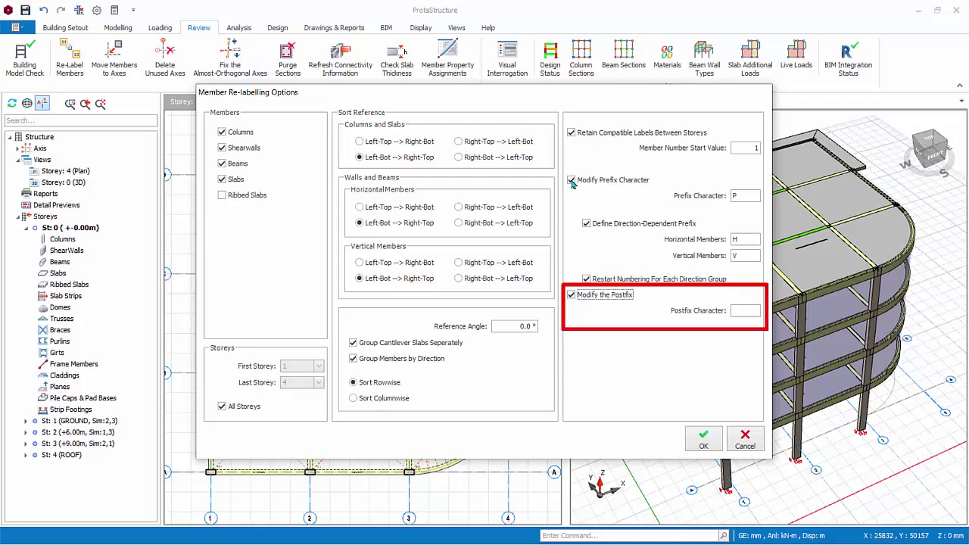
pyautogui.press('Tab')
pyautogui.write('A')
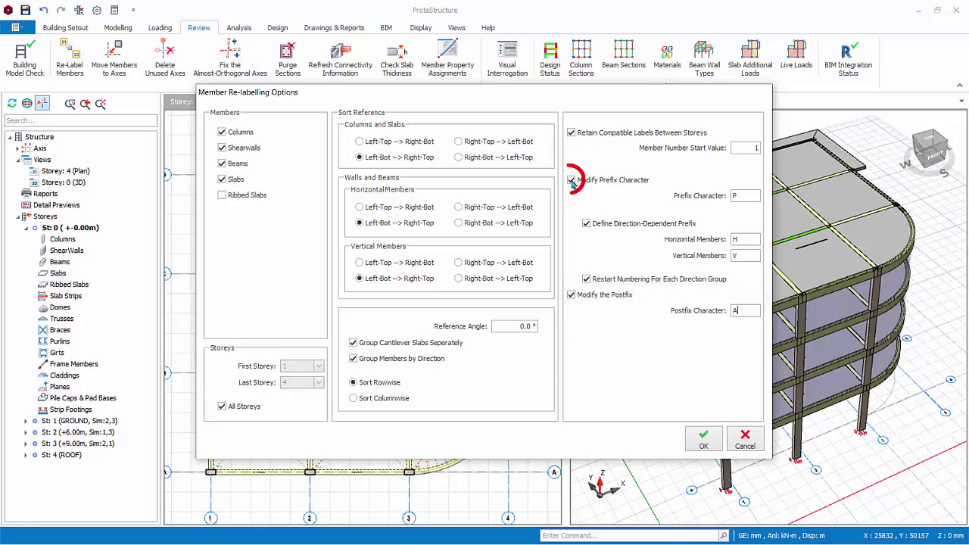
# - Switch off the custom prefix and postfix options and close the re-labelling dialog
pyautogui.click(571, 181)
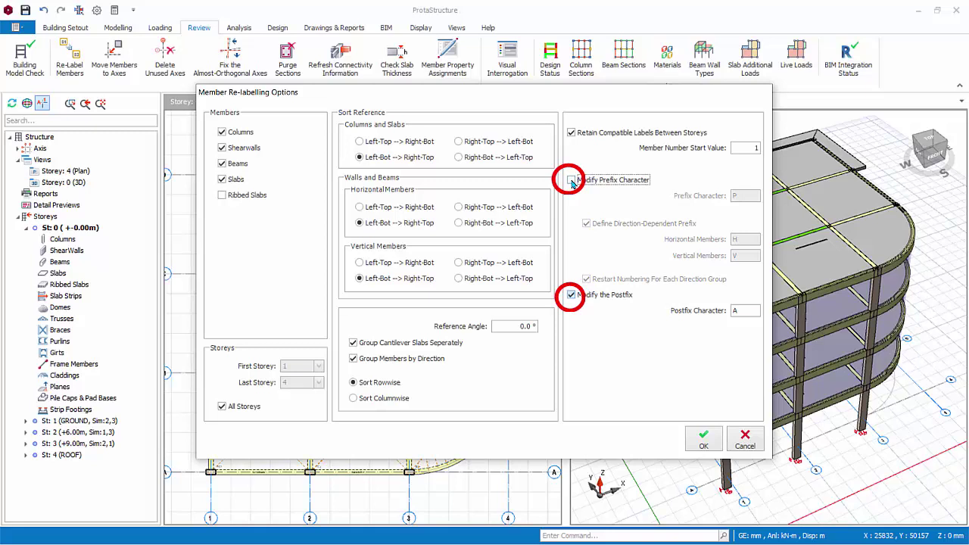
pyautogui.press('Tab')
pyautogui.press('space')
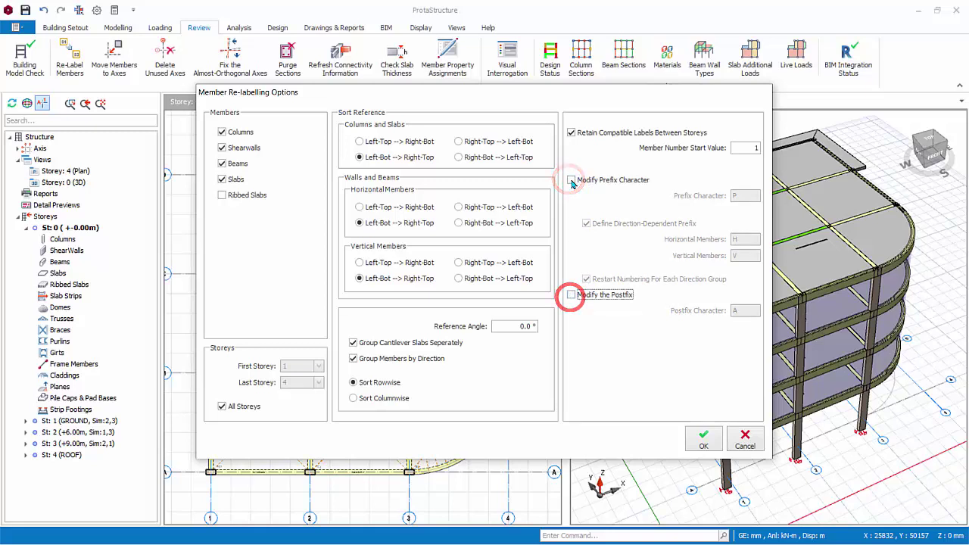
pyautogui.press('Return')
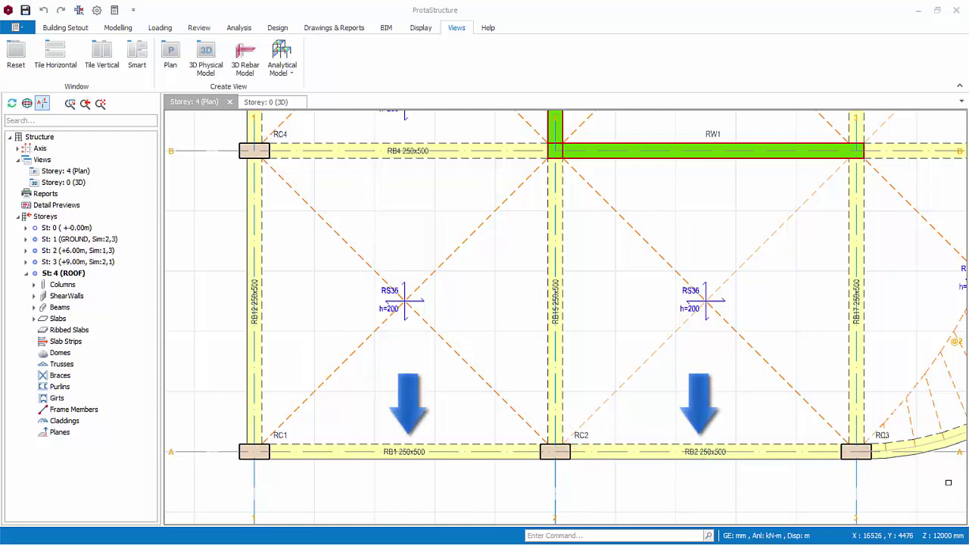
# - Zoom the plan out and back in to see the whole ground-floor layout
pyautogui.scroll(-5, 837, 277)
pyautogui.scroll(2, 838, 280)
pyautogui.scroll(3, 837, 280)
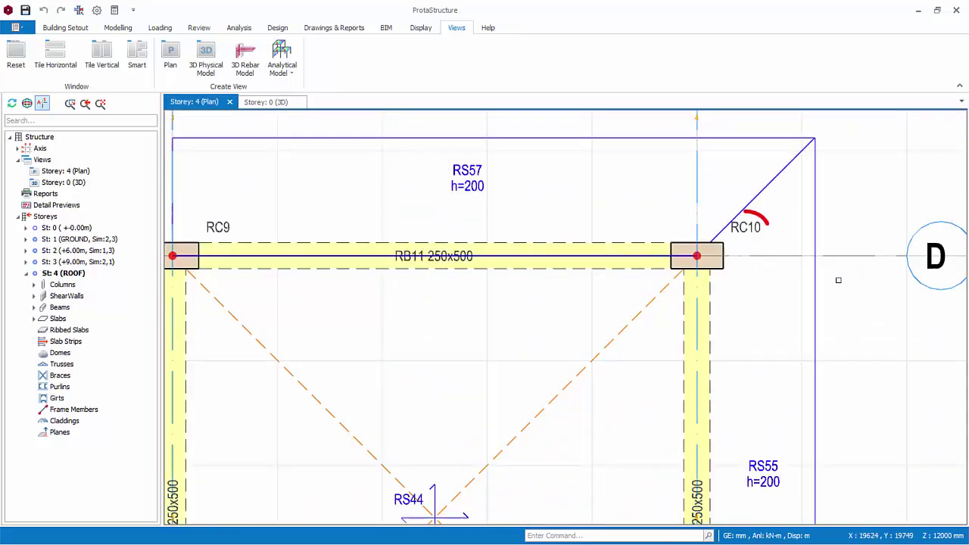
pyautogui.scroll(-3, 838, 280)
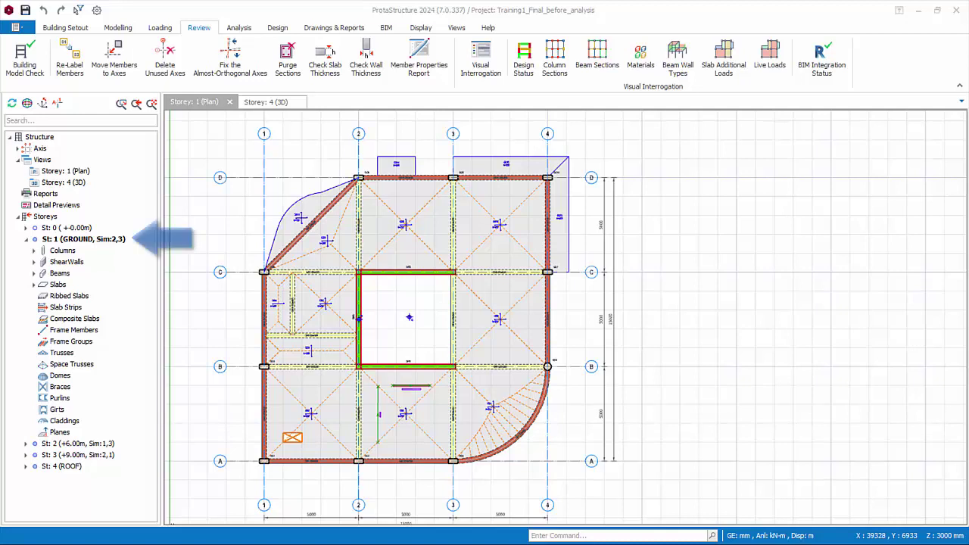
# - Recentre the plan on storey St: 1 and bring up the Visual Interrogation settings
pyautogui.scroll(-2, 459, 428)
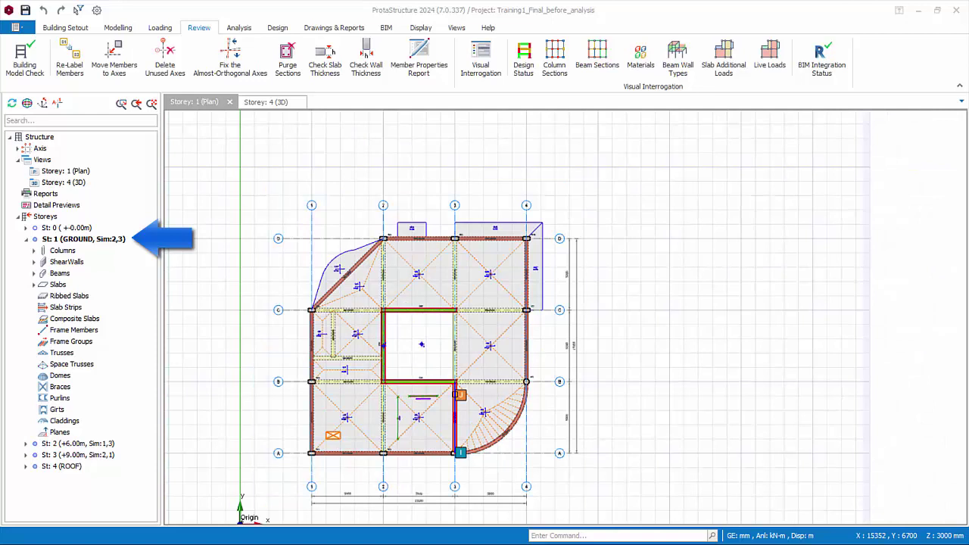
pyautogui.moveTo(459, 428); pyautogui.dragTo(444, 384, button='middle')
pyautogui.click(79, 240)
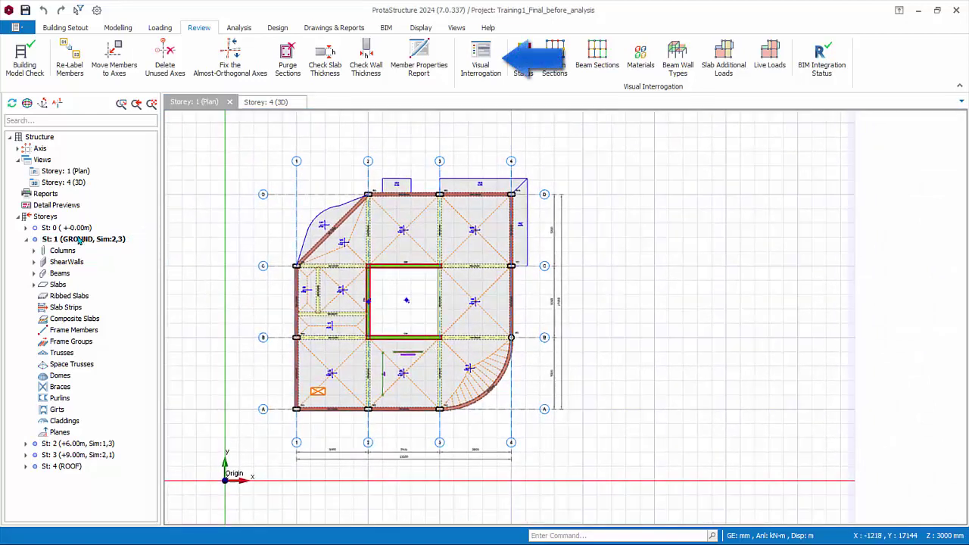
pyautogui.click(481, 61)
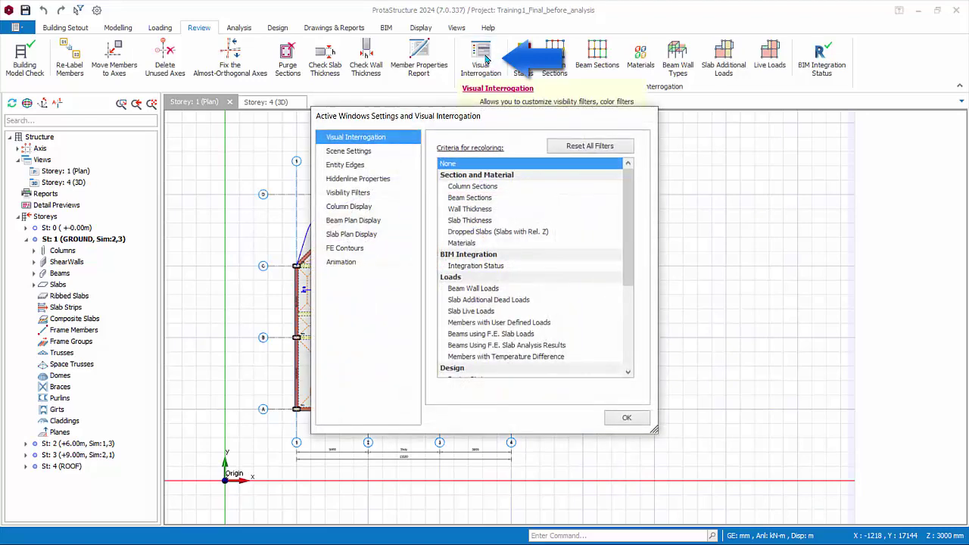
pyautogui.moveTo(439, 122); pyautogui.dragTo(681, 150)
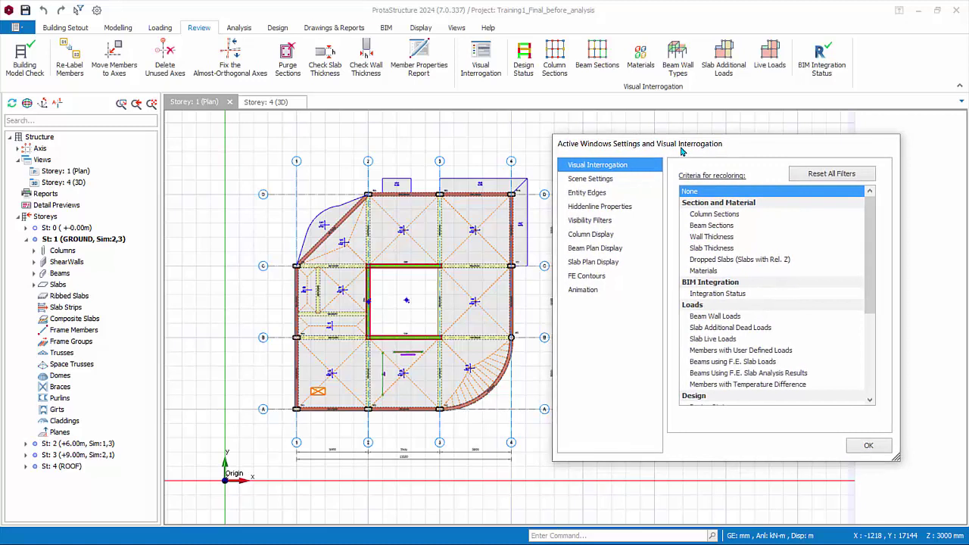
# - Preview recolouring by column sections, beam sections, wall and slab thickness, dropped slabs and material
pyautogui.click(737, 214)
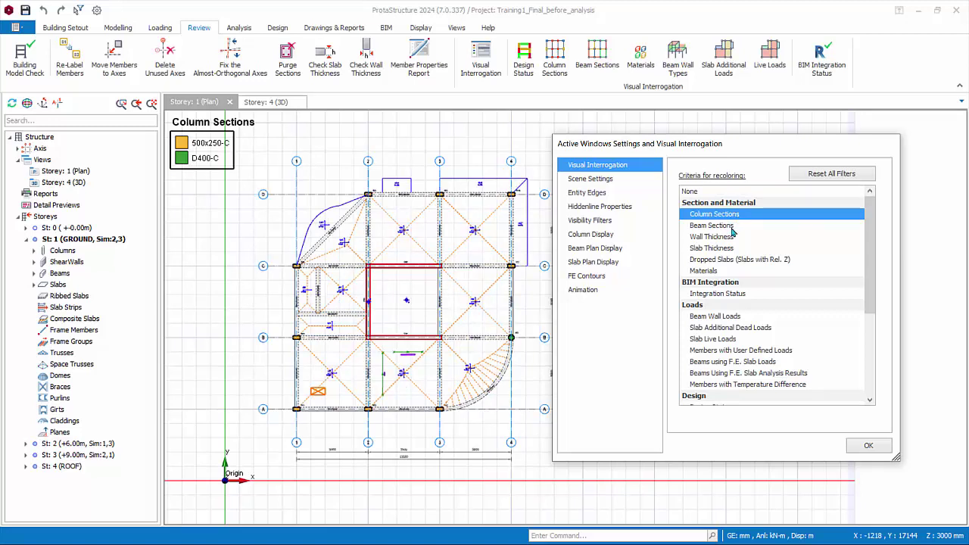
pyautogui.click(731, 227)
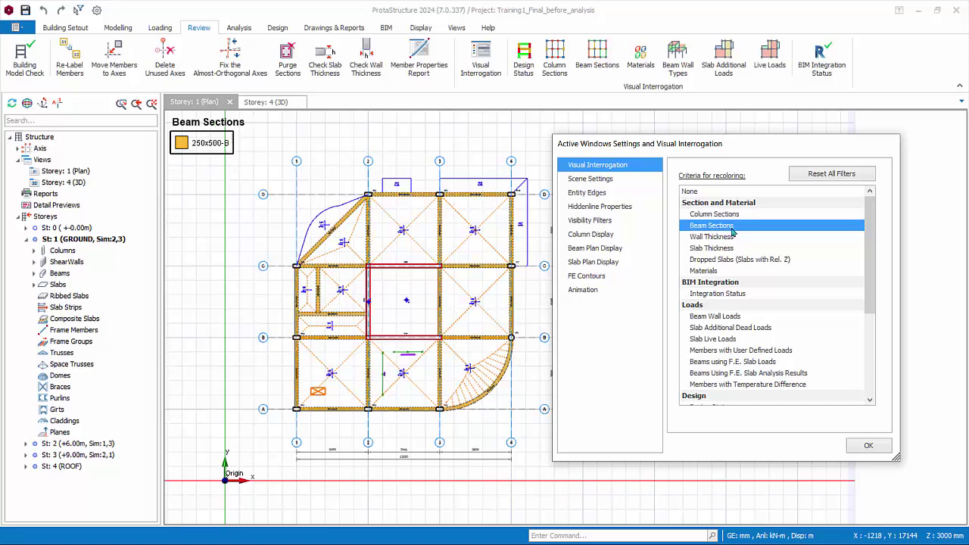
pyautogui.click(717, 237)
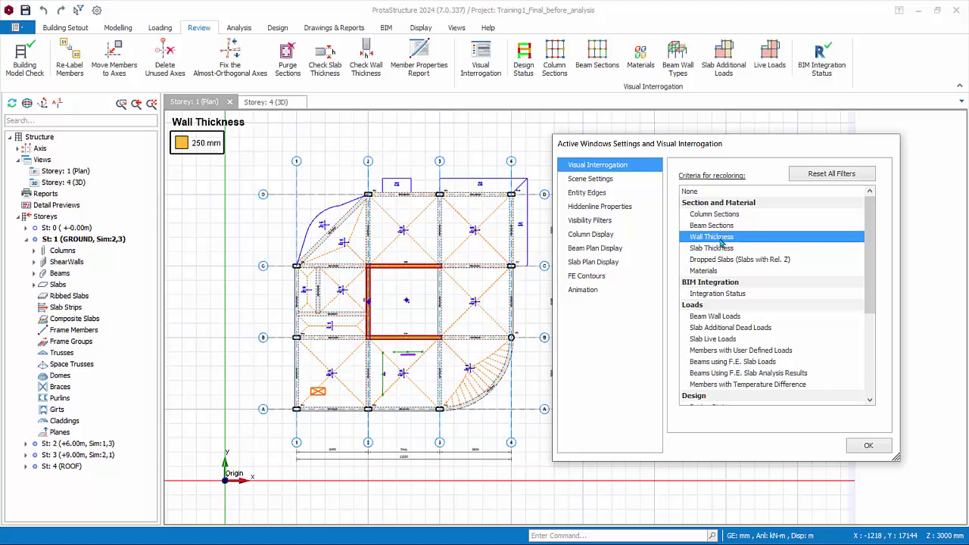
pyautogui.click(723, 248)
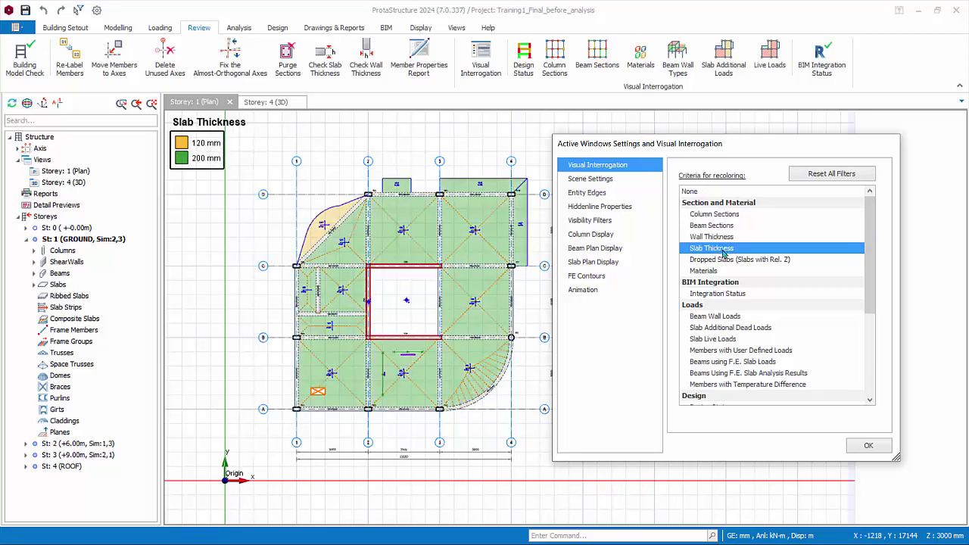
pyautogui.click(723, 258)
pyautogui.click(704, 270)
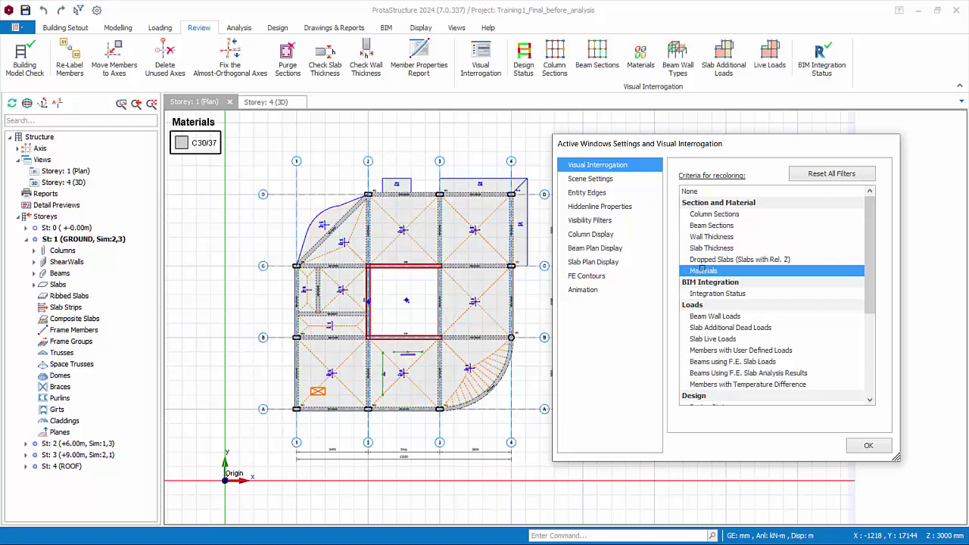
# - Try the load-based criteria, finishing on Beams Using F.E. Slab Analysis Results
pyautogui.click(712, 316)
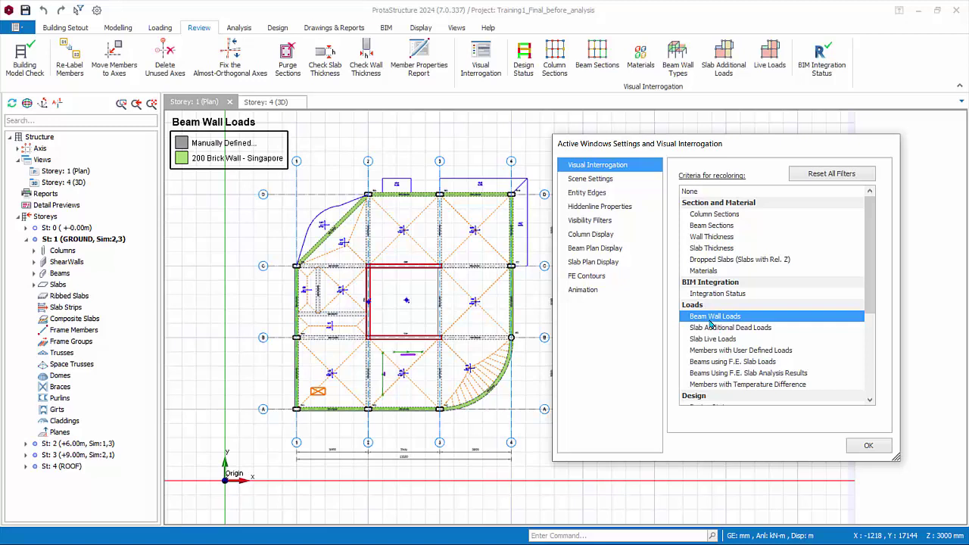
pyautogui.click(719, 330)
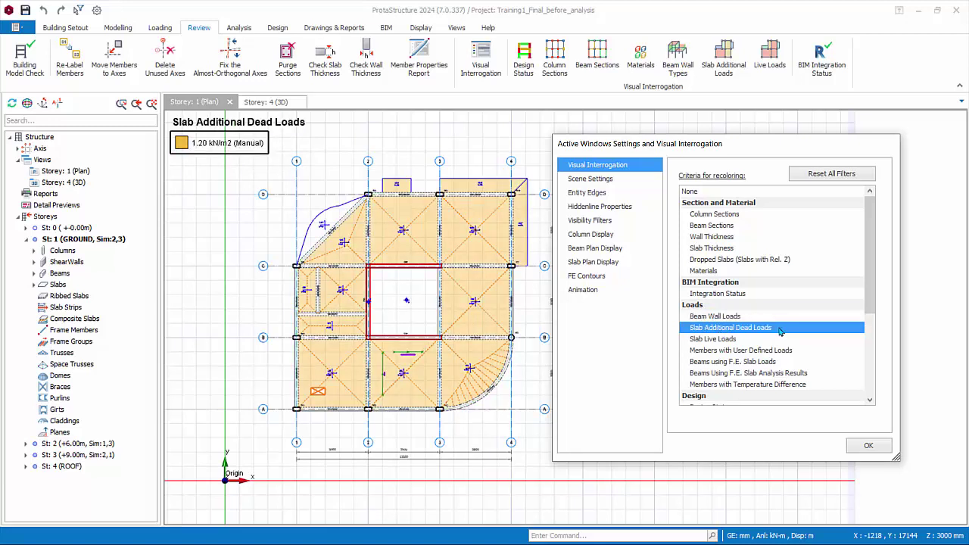
pyautogui.click(748, 340)
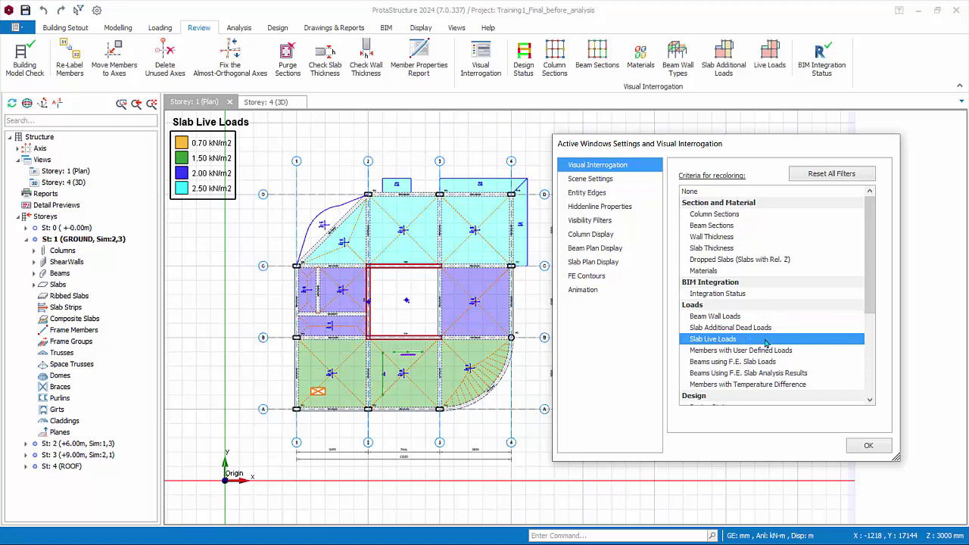
pyautogui.click(784, 352)
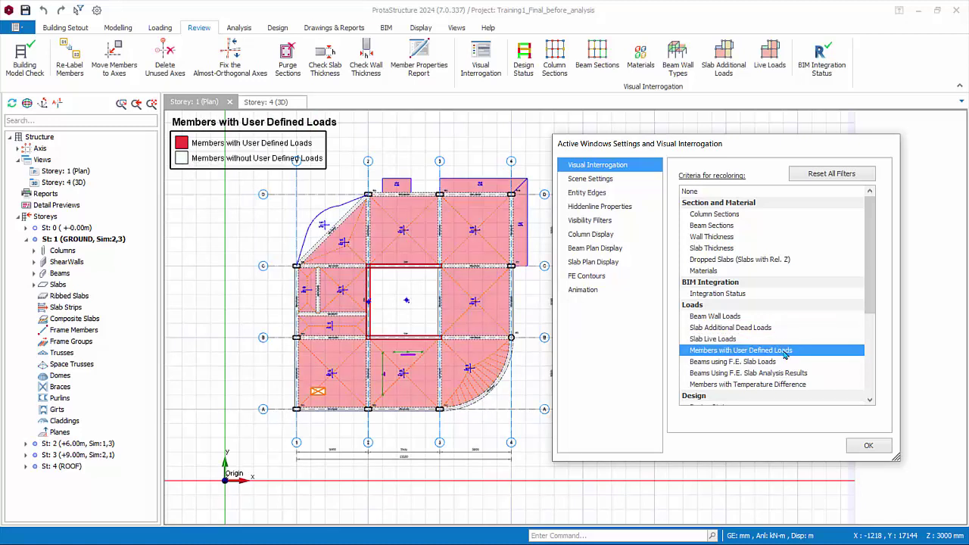
pyautogui.click(766, 361)
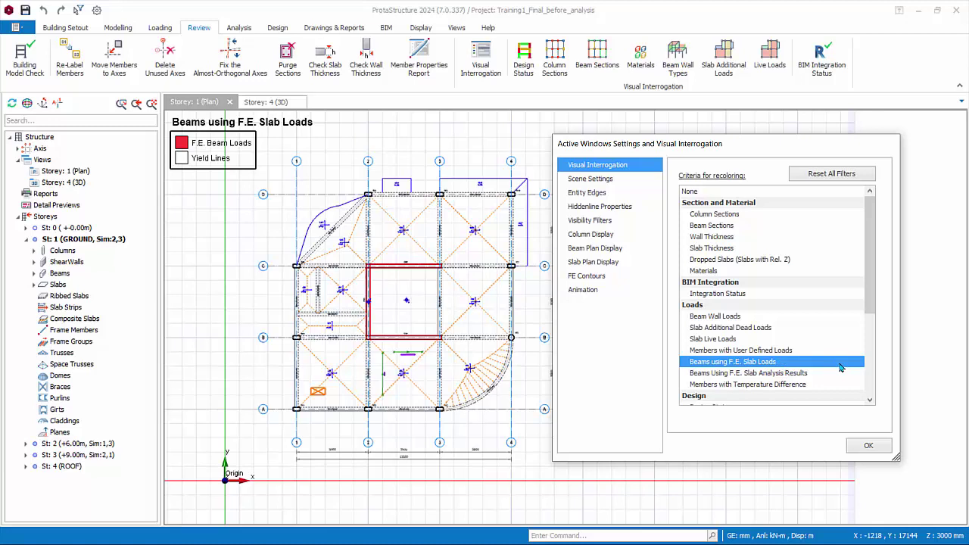
pyautogui.click(807, 373)
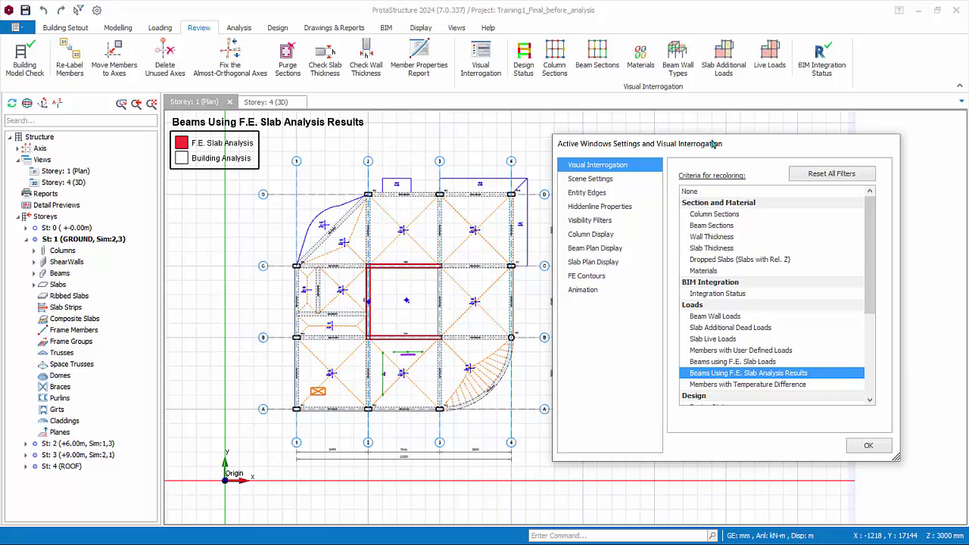
pyautogui.moveTo(713, 147); pyautogui.dragTo(744, 149)
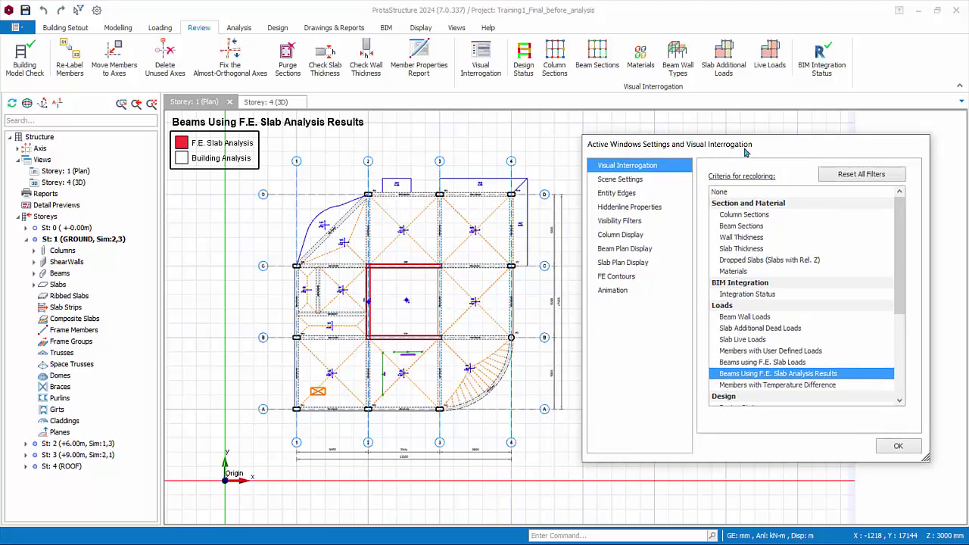
# - Set recolouring to None and toggle Compass, Coordinate Axis and Grid in Scene Settings
pyautogui.click(731, 194)
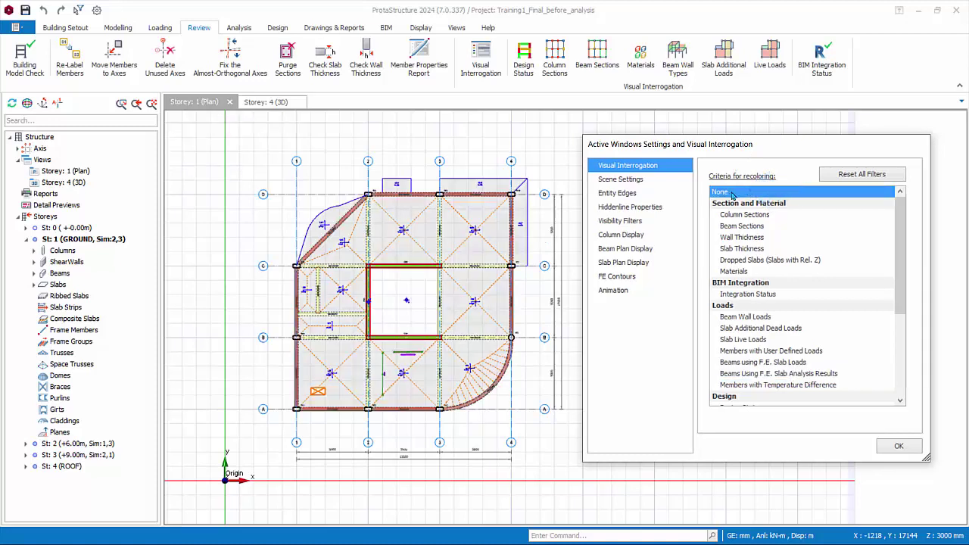
pyautogui.click(622, 182)
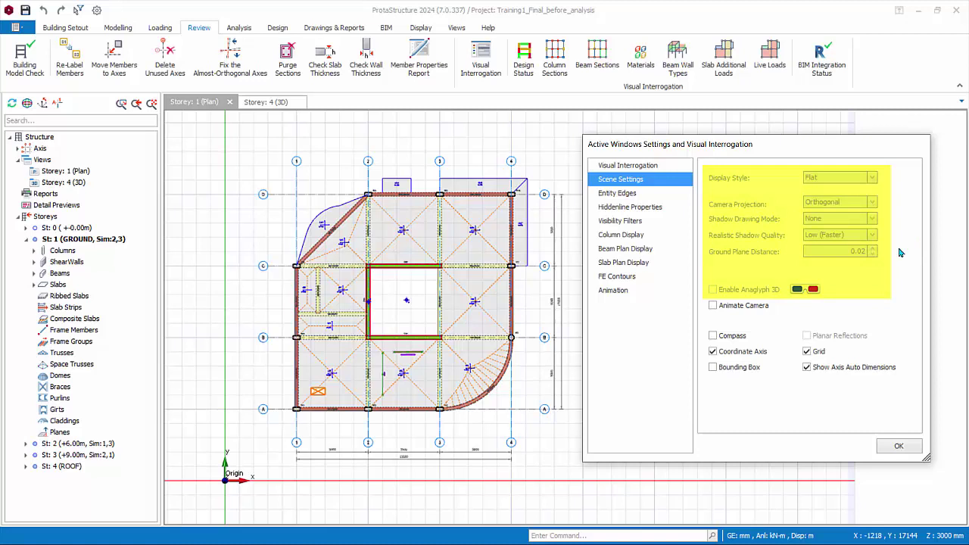
pyautogui.click(712, 335)
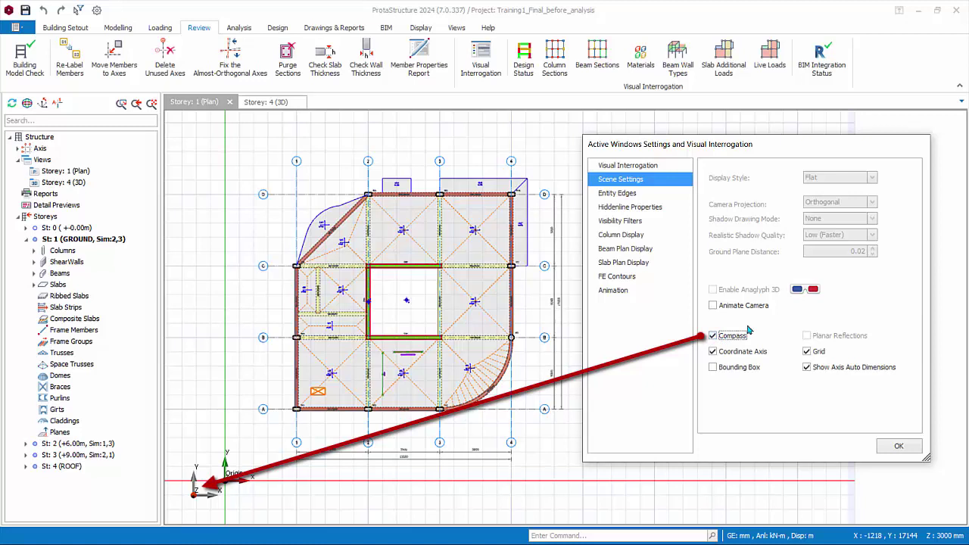
pyautogui.click(712, 335)
pyautogui.click(712, 352)
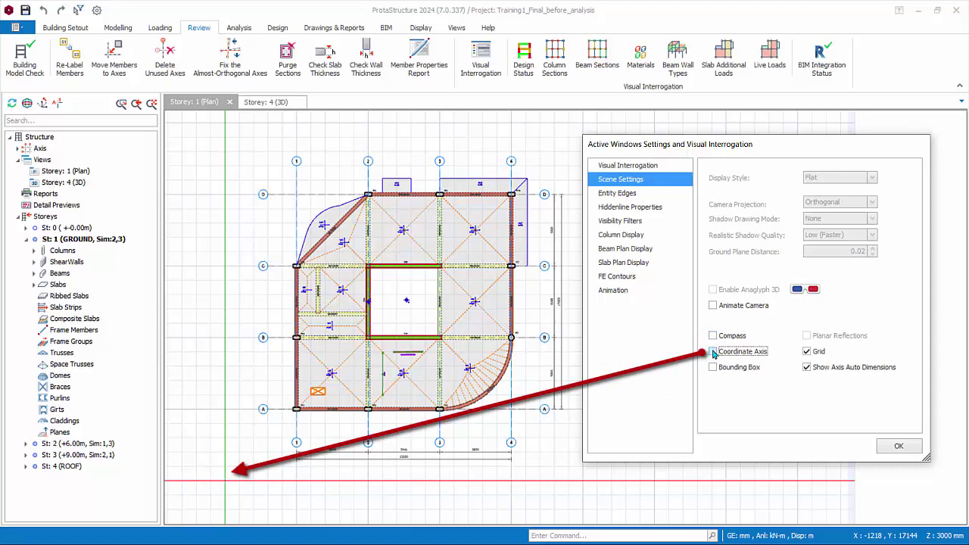
pyautogui.click(712, 352)
pyautogui.click(806, 351)
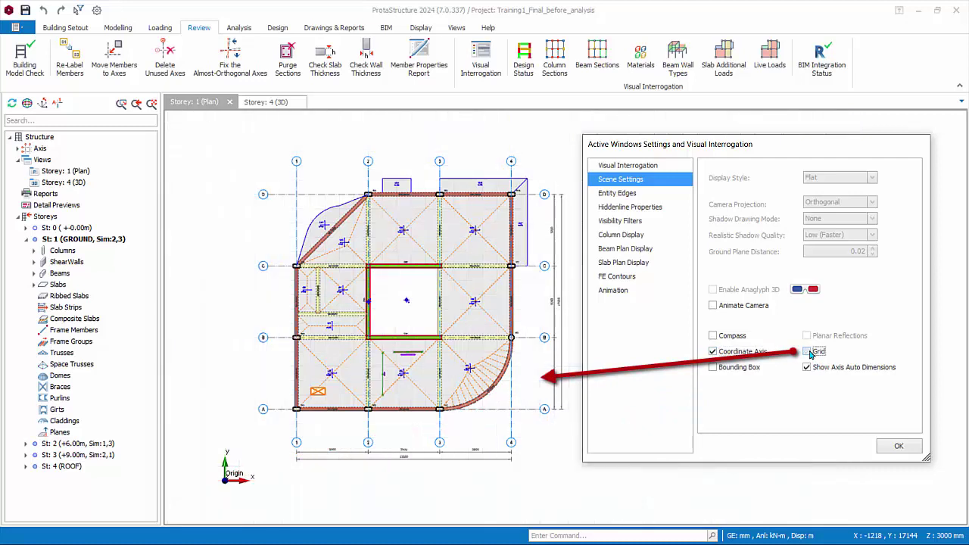
pyautogui.click(807, 351)
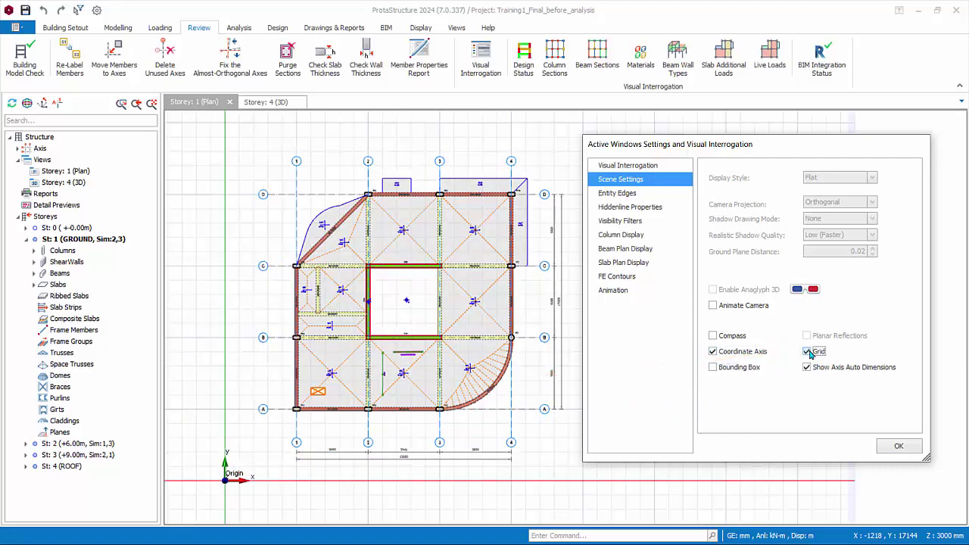
# - Turn off Axis Auto Dimensions, toggle the bounding box size, and browse to Visibility Filters
pyautogui.click(805, 367)
pyautogui.click(712, 367)
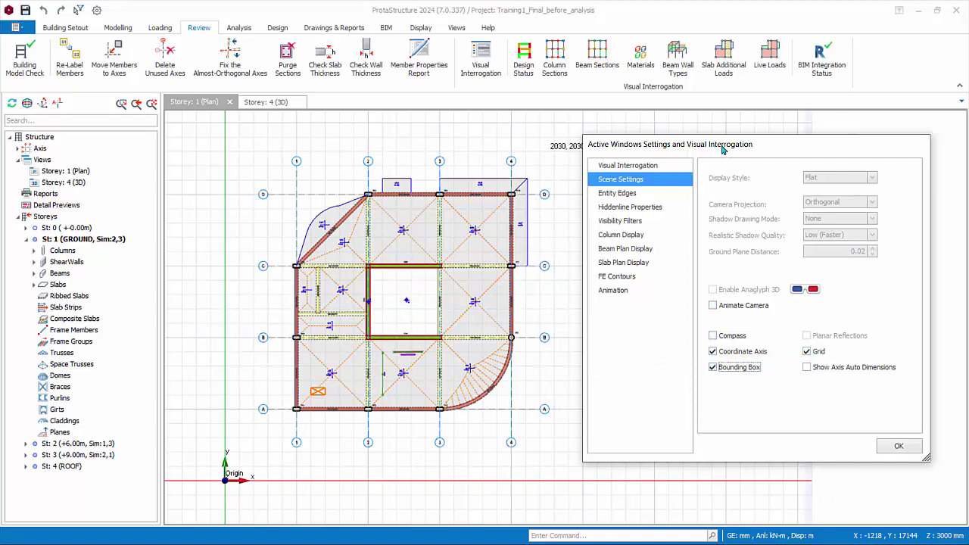
pyautogui.moveTo(723, 149); pyautogui.dragTo(727, 176)
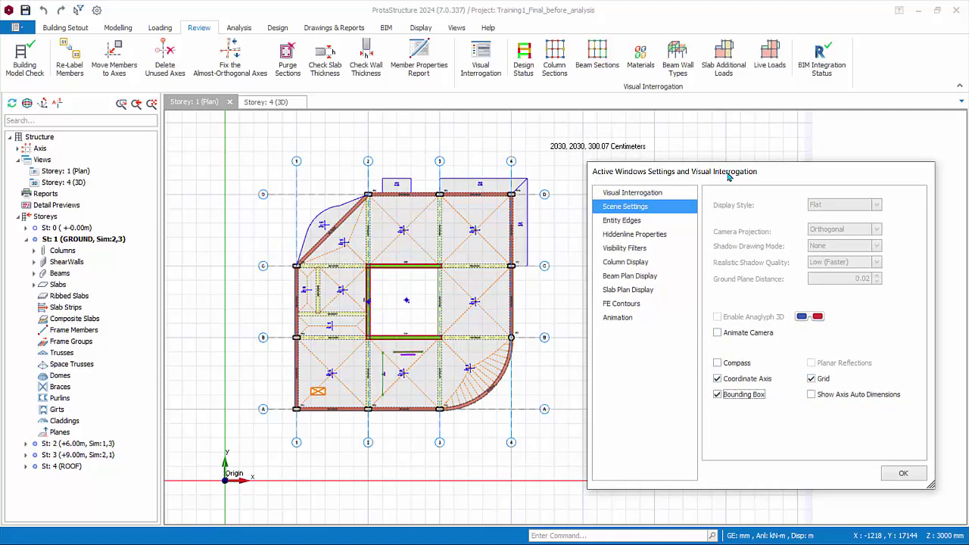
pyautogui.click(717, 395)
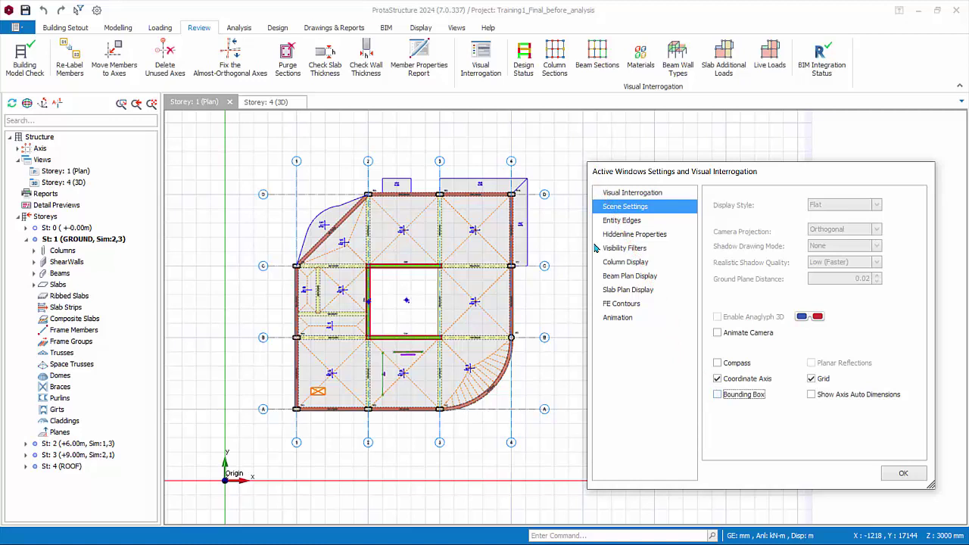
pyautogui.click(625, 221)
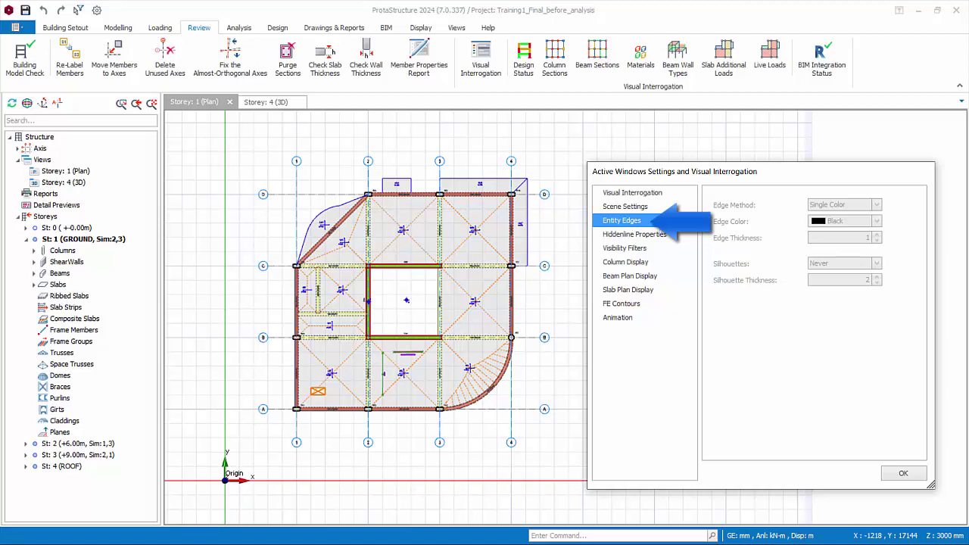
pyautogui.click(659, 237)
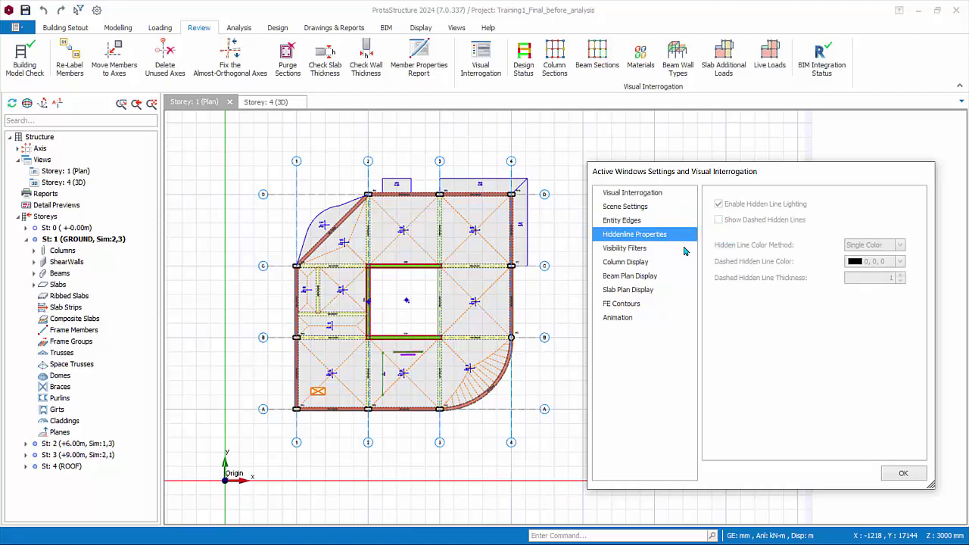
pyautogui.click(613, 249)
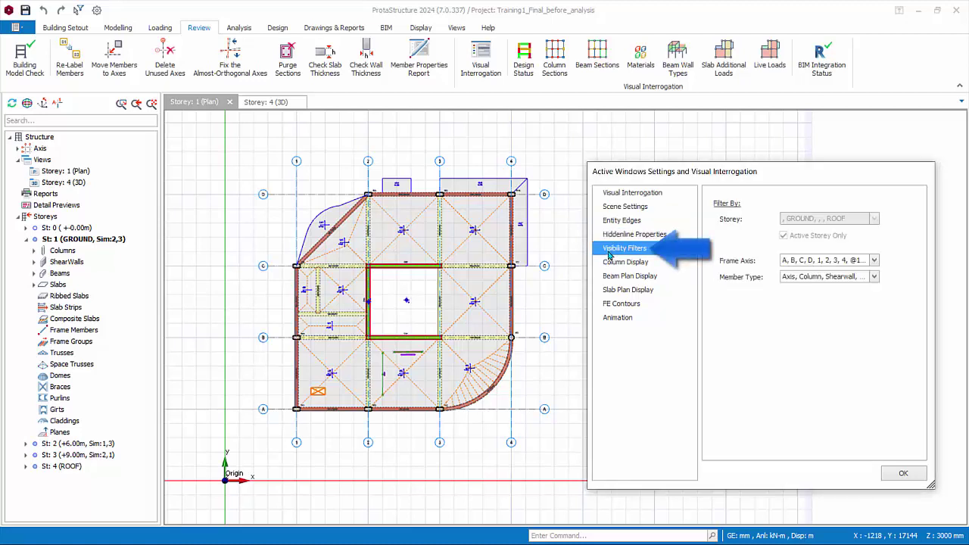
# - Inspect the Frame Axis and Member Type filter lists, then go to Column Display
pyautogui.click(873, 261)
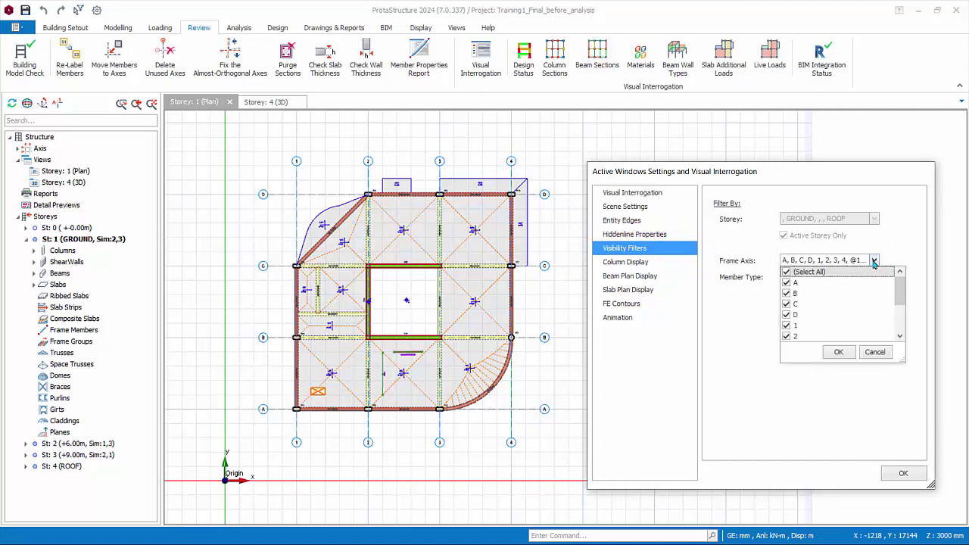
pyautogui.click(873, 261)
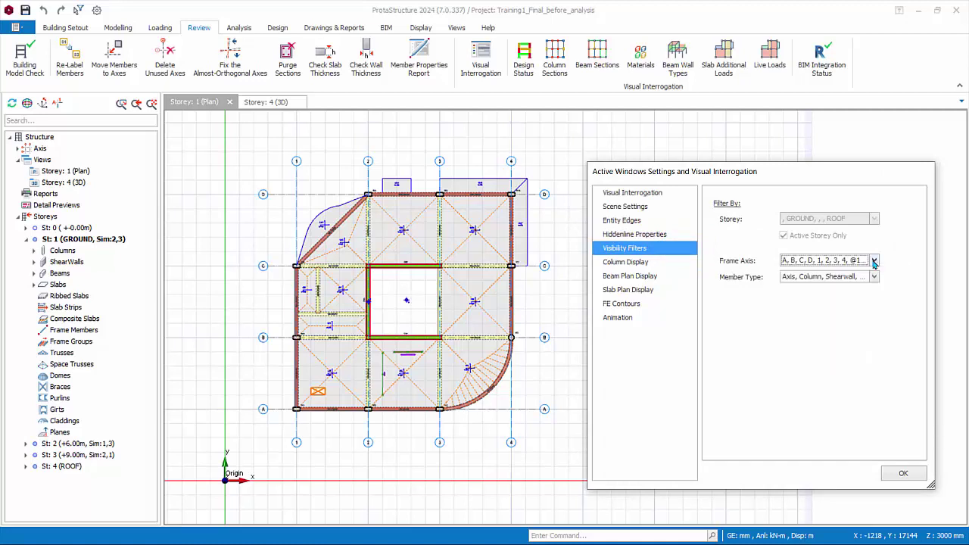
pyautogui.click(873, 277)
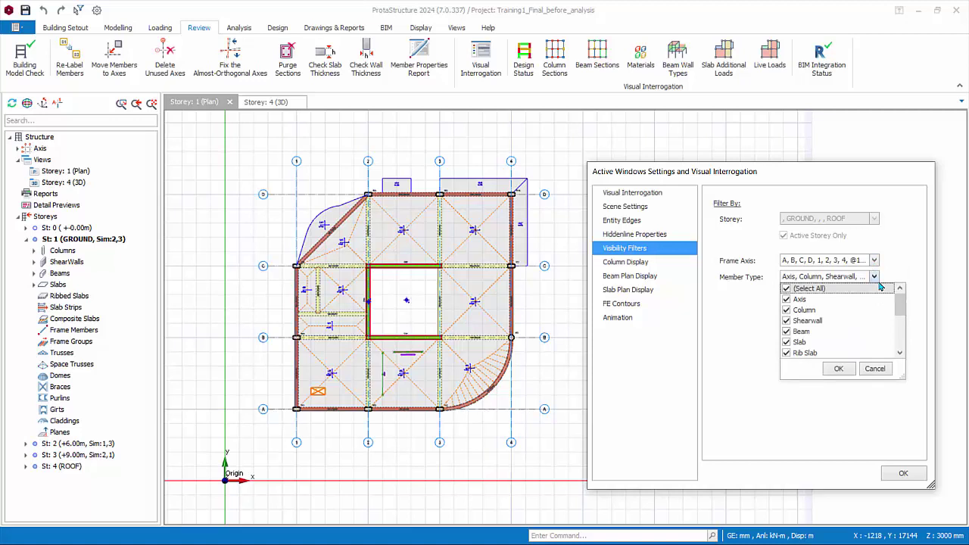
pyautogui.click(620, 262)
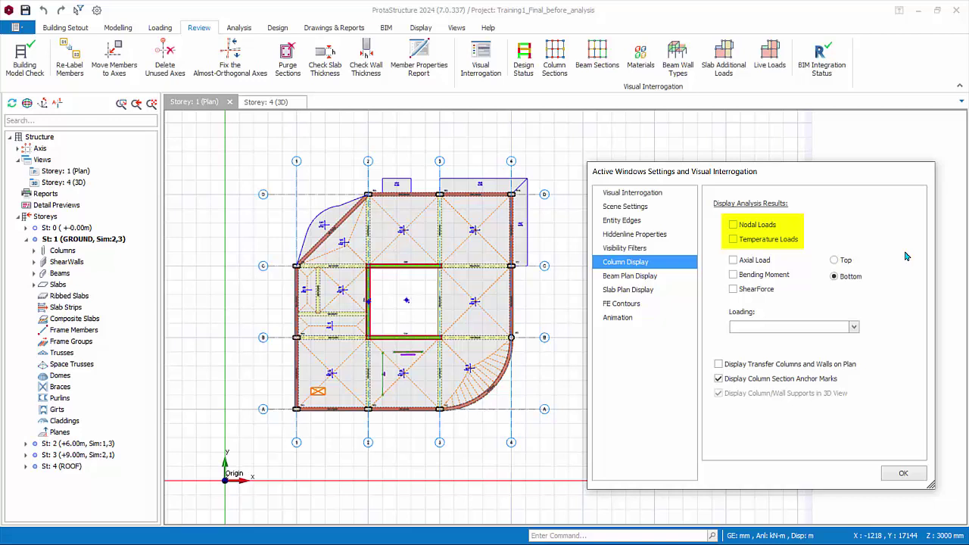
# - Show column Axial Load results at the Bottom position, leaving the loading unchanged
pyautogui.click(733, 261)
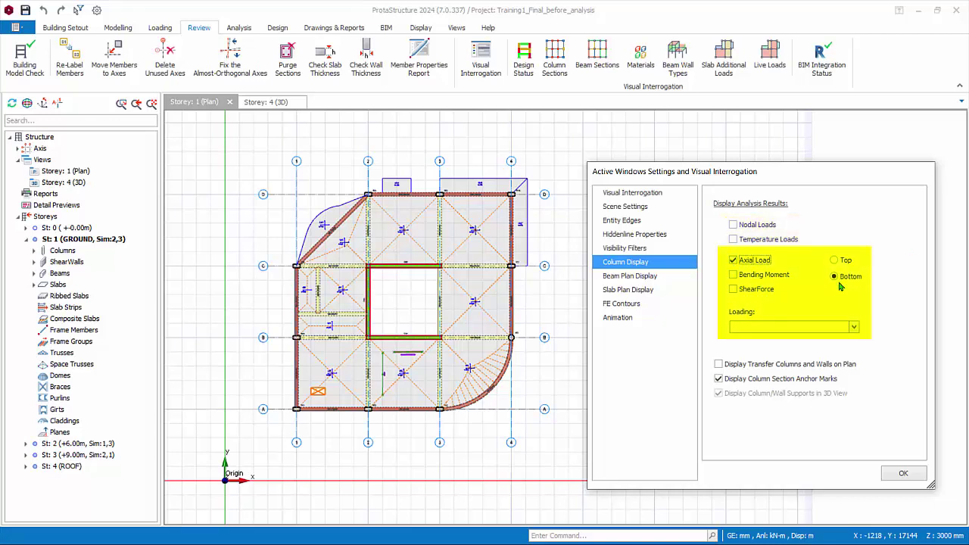
pyautogui.click(853, 328)
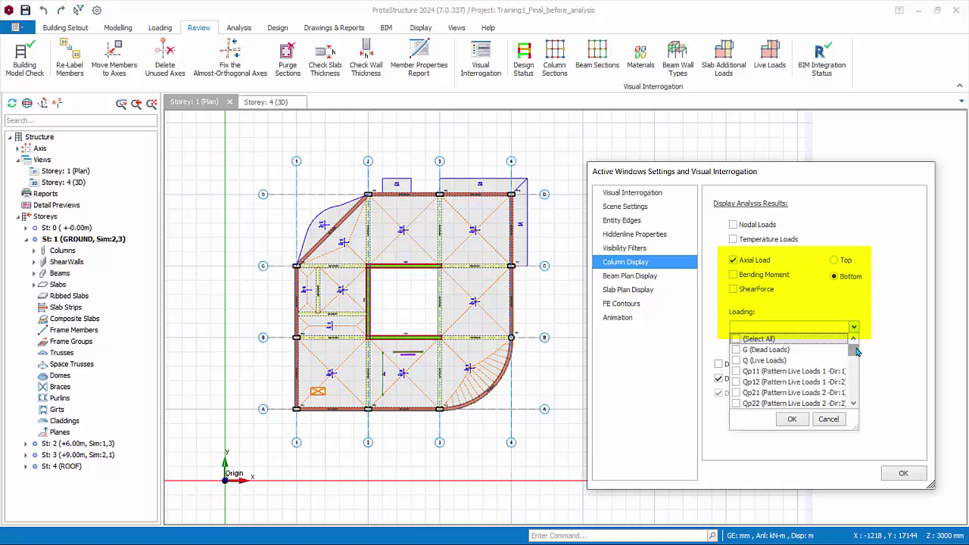
pyautogui.moveTo(853, 350); pyautogui.dragTo(858, 380)
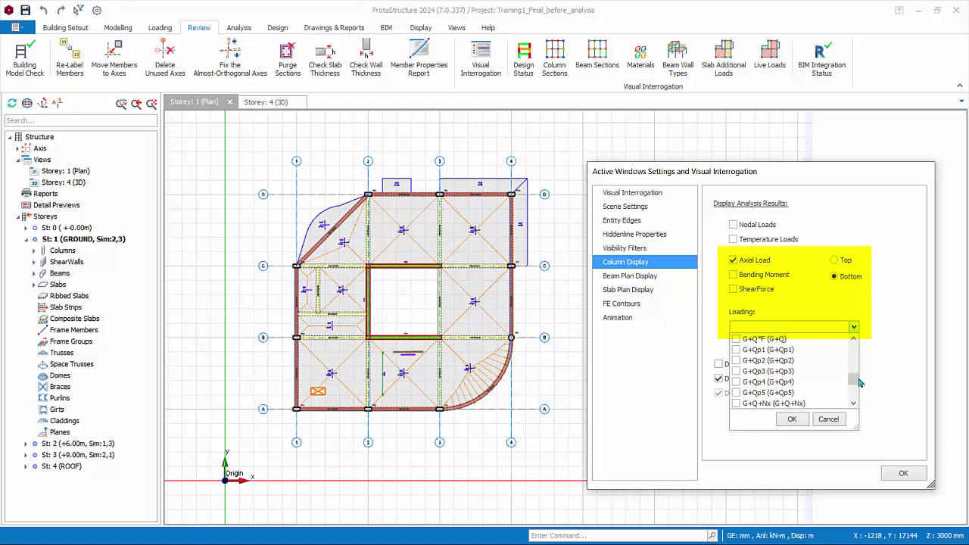
pyautogui.click(836, 420)
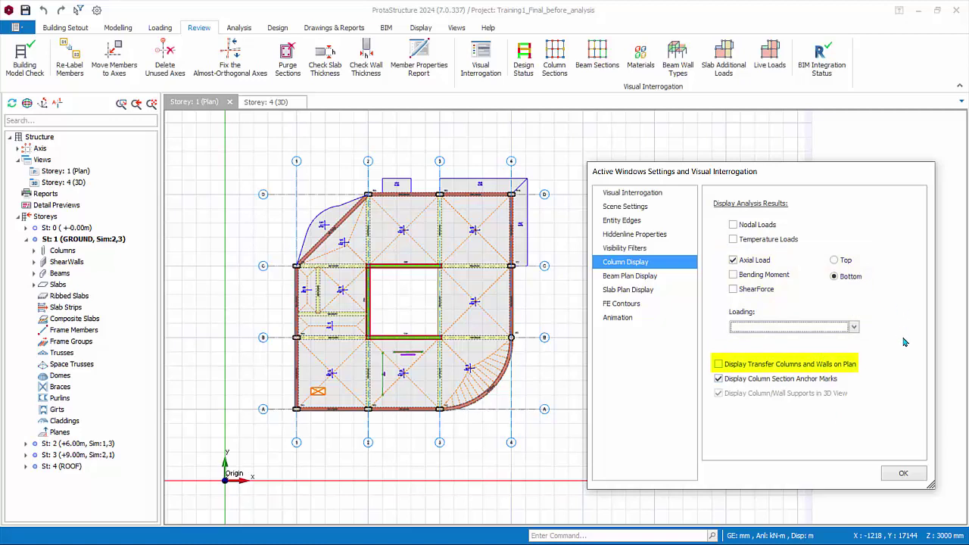
pyautogui.click(624, 276)
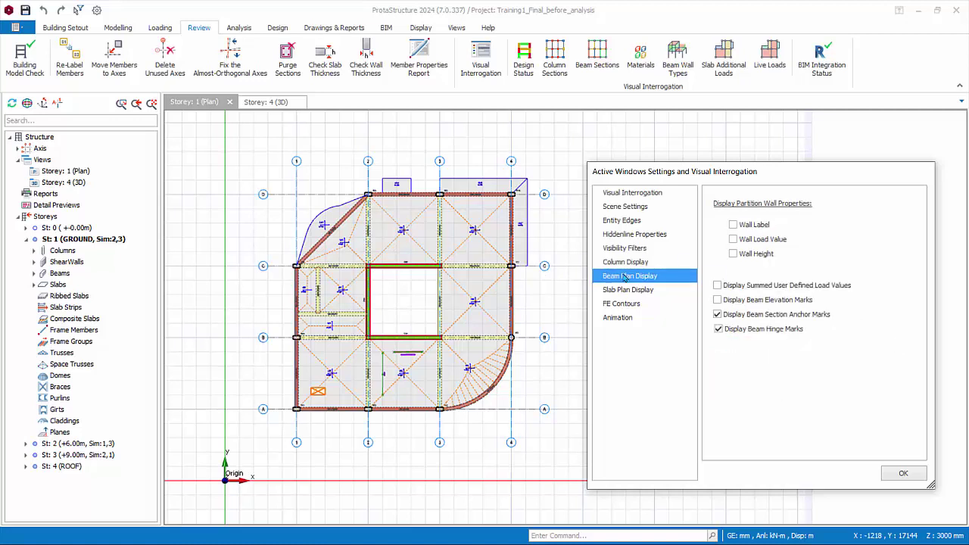
# - Toggle partition Wall Label, Wall Load Value and Wall Height on, then back off
pyautogui.click(734, 225)
pyautogui.click(733, 240)
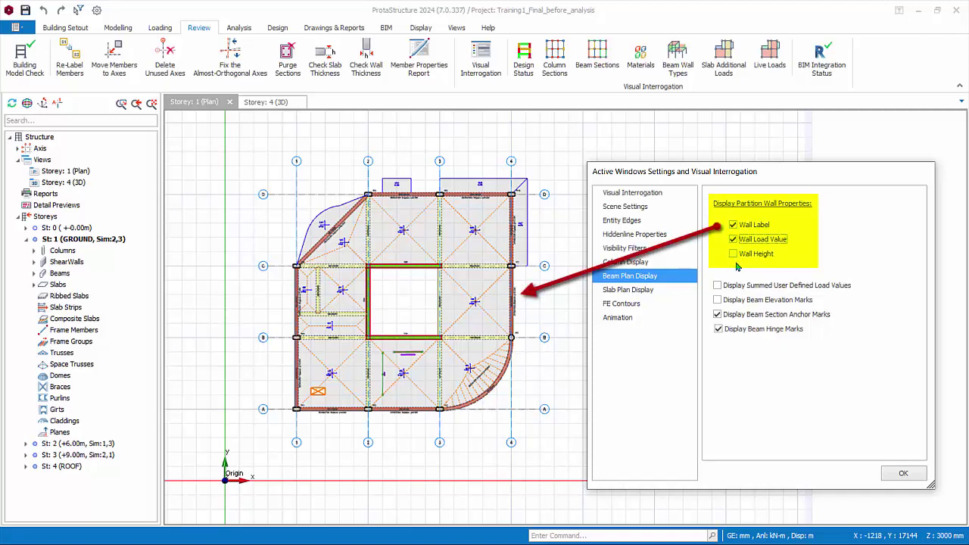
pyautogui.click(734, 255)
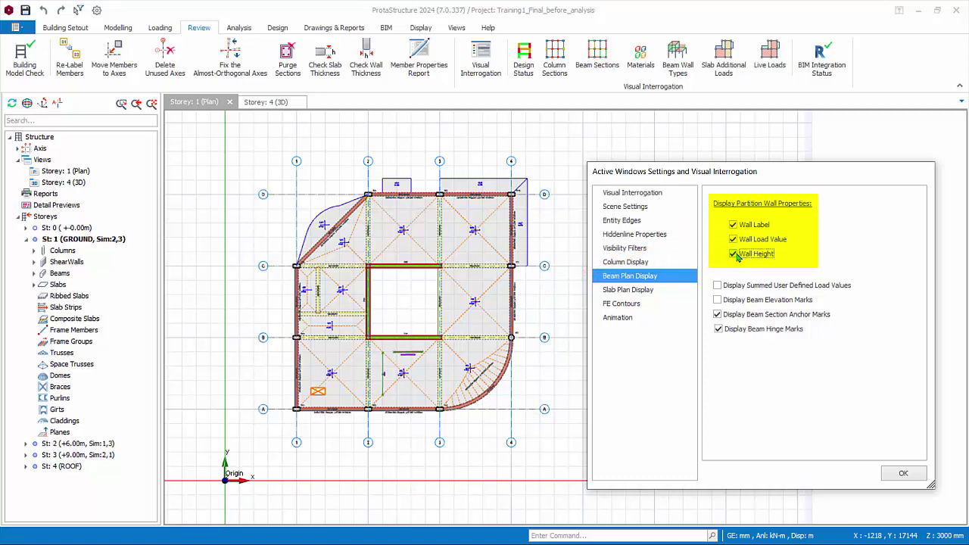
pyautogui.click(734, 255)
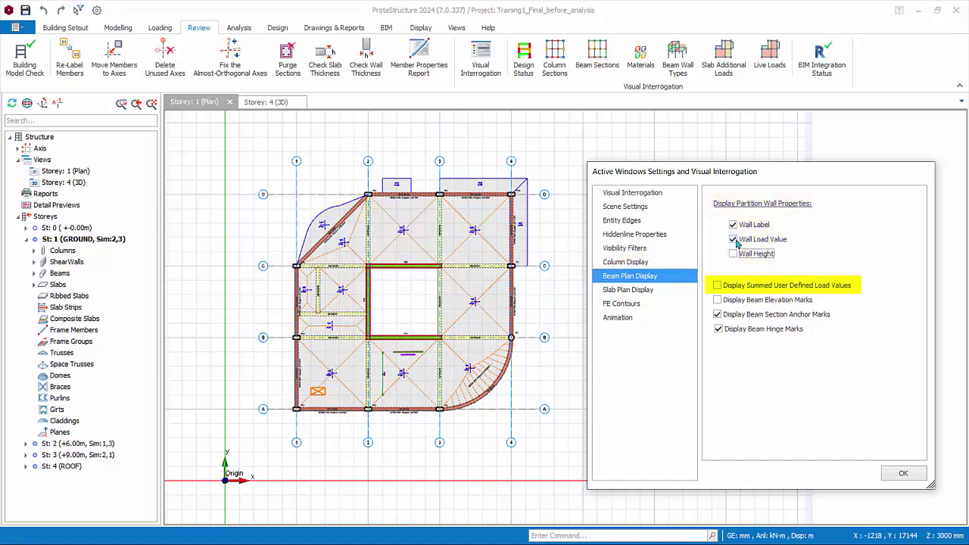
pyautogui.click(734, 240)
pyautogui.click(734, 225)
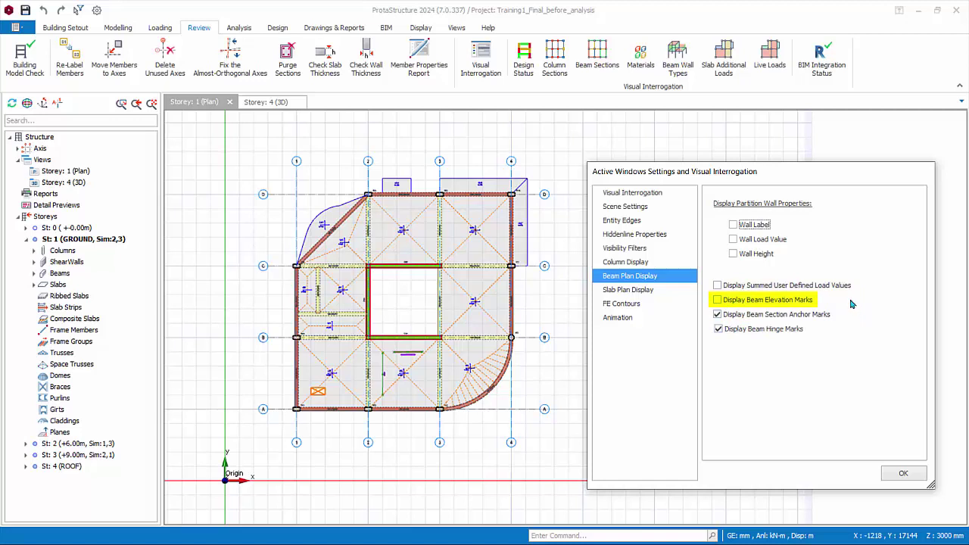
# - Show slab direction indicators and load values (g=6.2, q=2.5 kN/m2), then zoom to slab S10
pyautogui.click(628, 290)
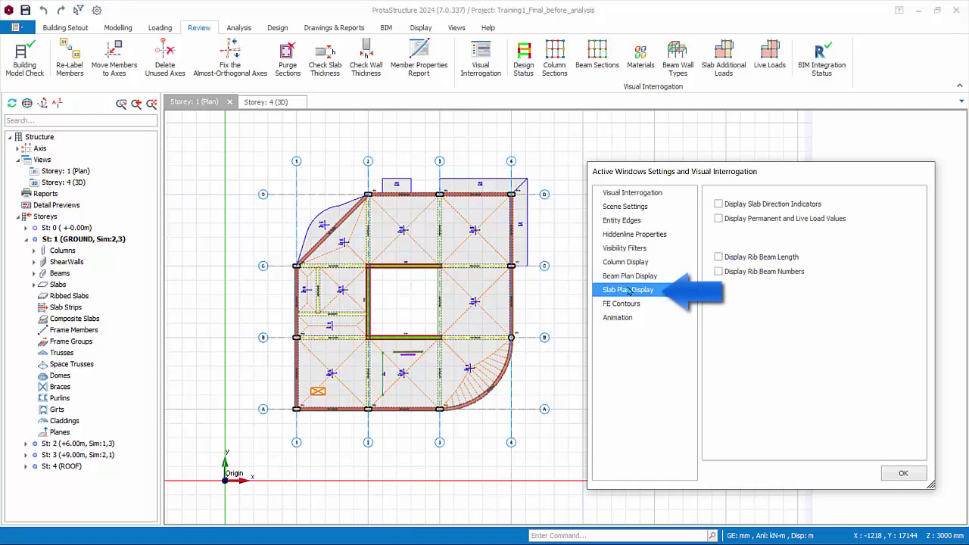
pyautogui.click(718, 205)
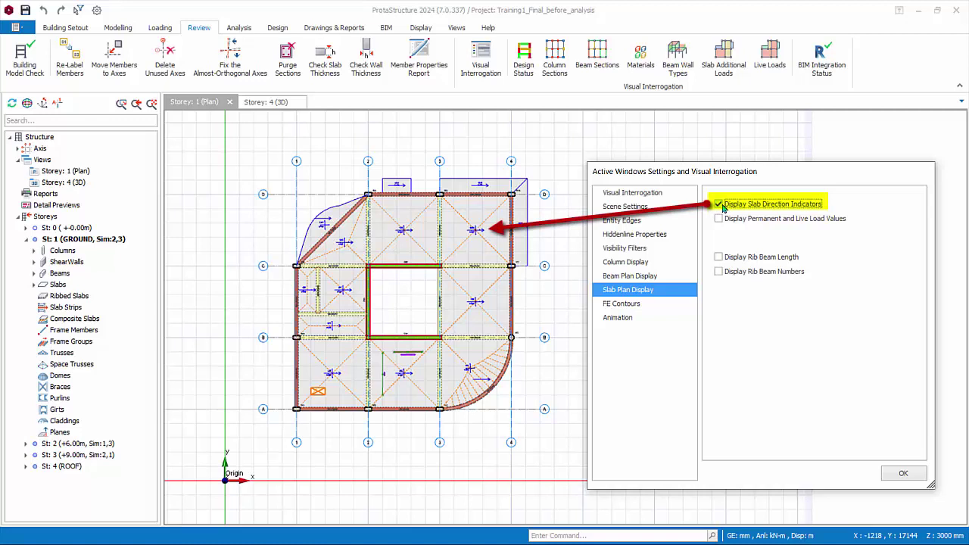
pyautogui.click(718, 219)
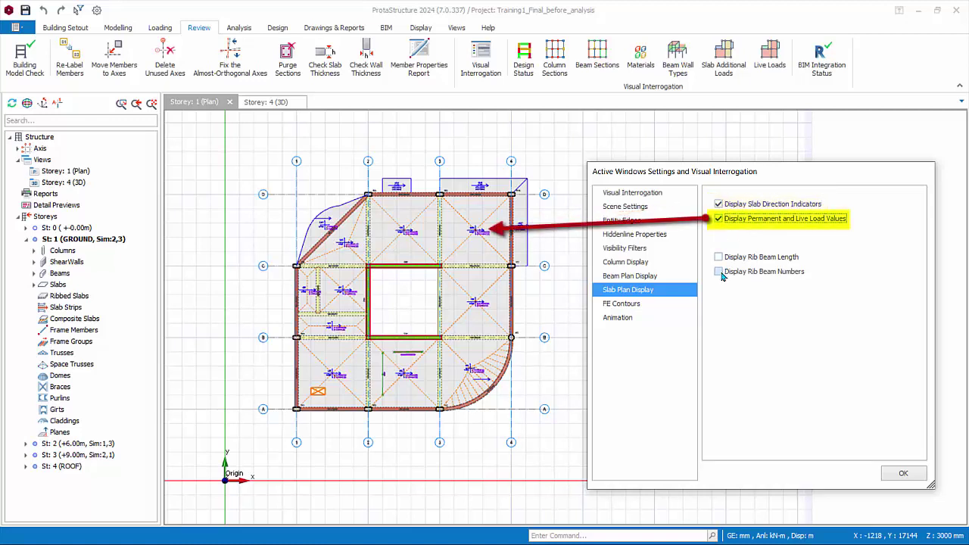
pyautogui.press('Return')
pyautogui.scroll(5, 547, 318)
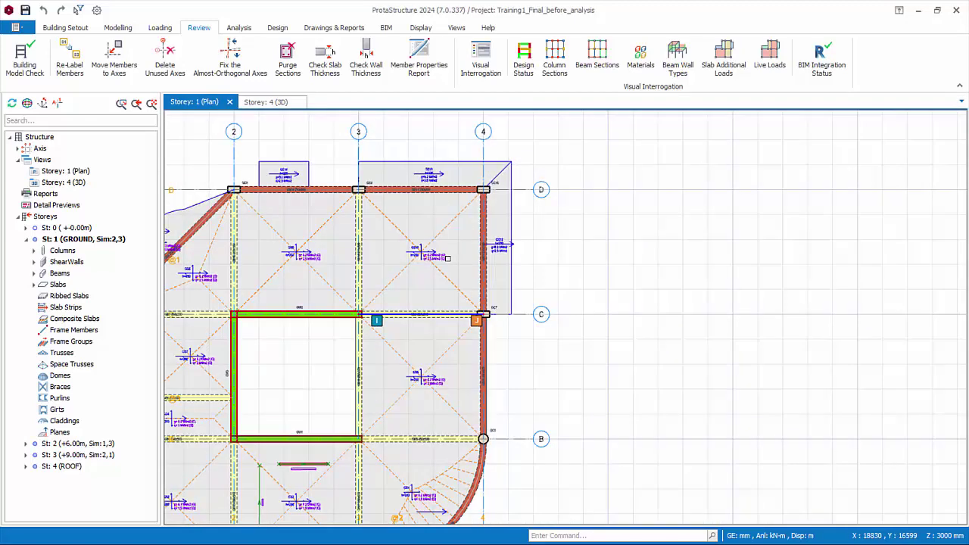
pyautogui.scroll(3, 452, 322)
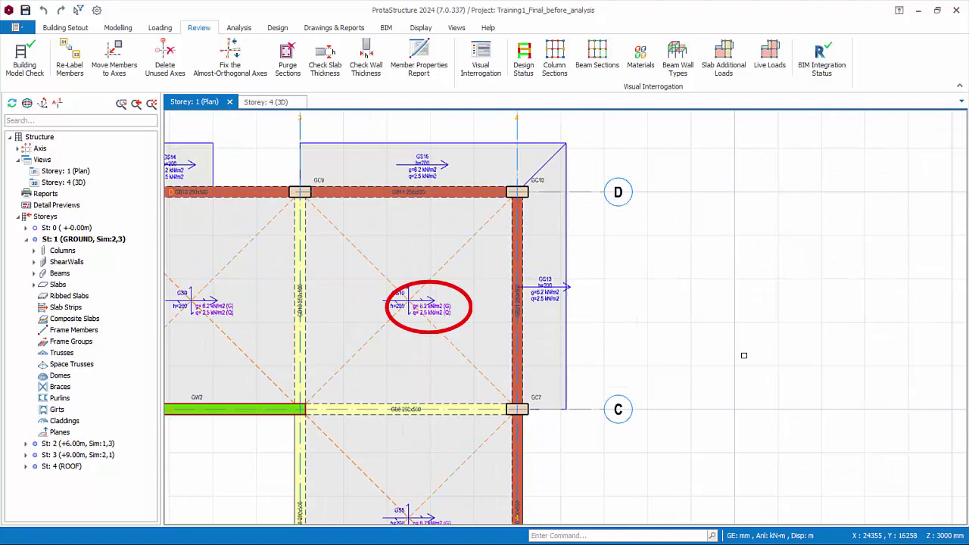
# - Untick slab direction indicators and slab permanent/live load values in Slab Plan Display, then apply
pyautogui.click(481, 59)
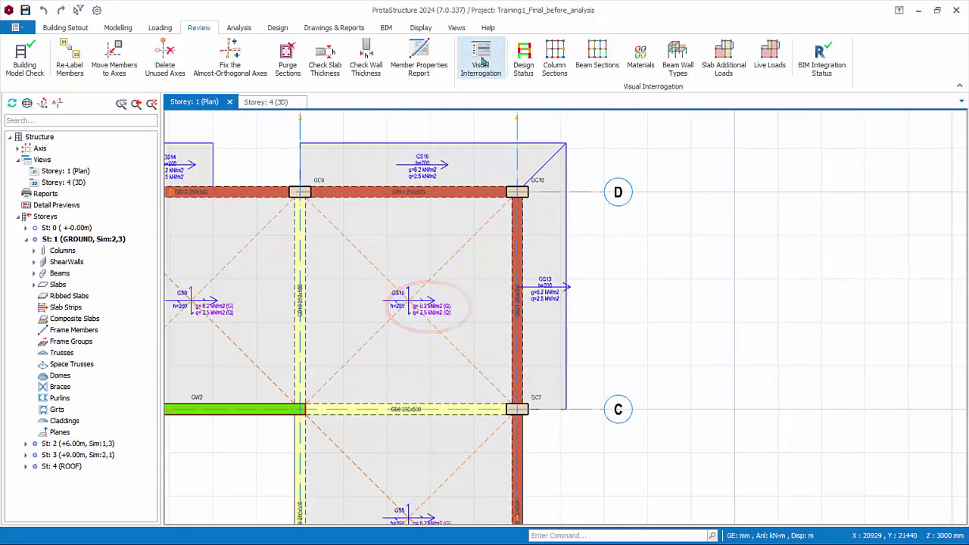
pyautogui.moveTo(486, 110); pyautogui.dragTo(775, 123)
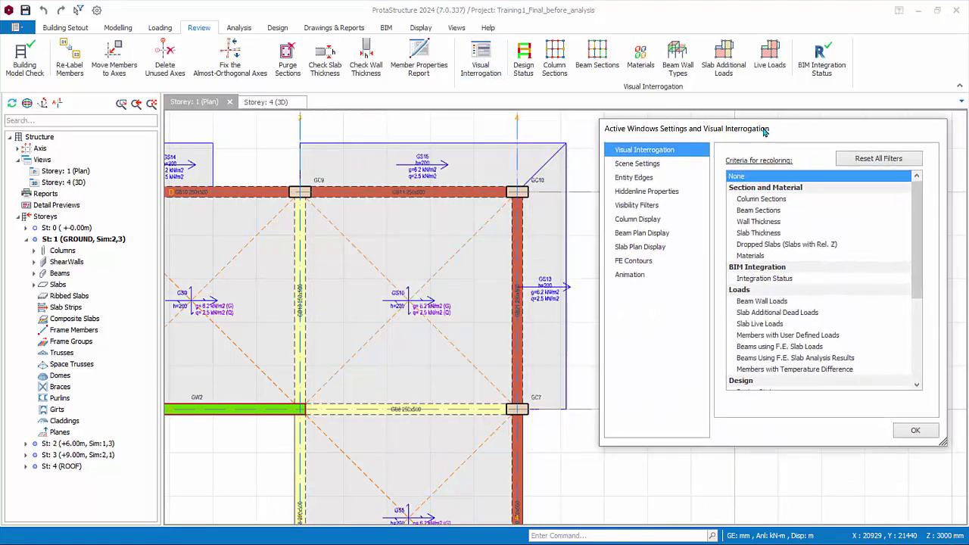
pyautogui.click(640, 247)
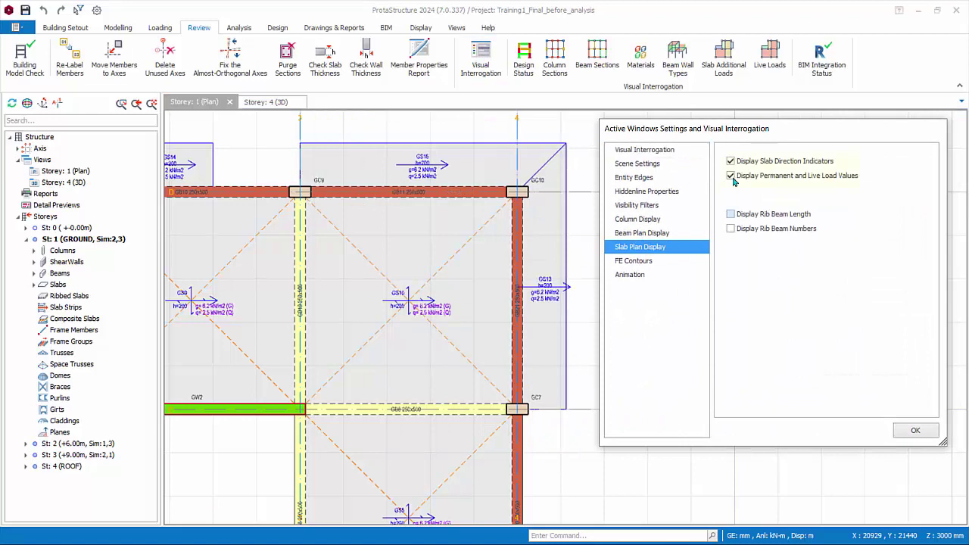
pyautogui.click(730, 176)
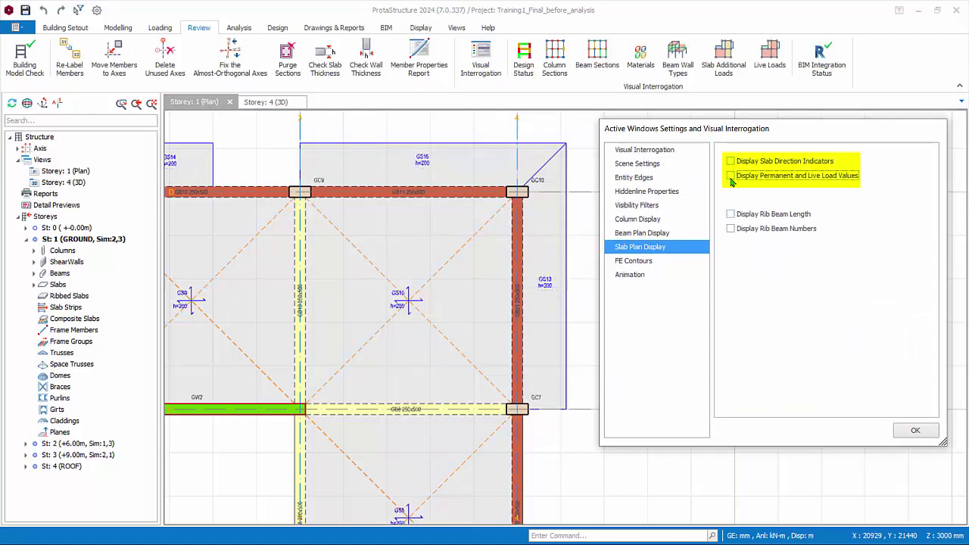
pyautogui.click(650, 261)
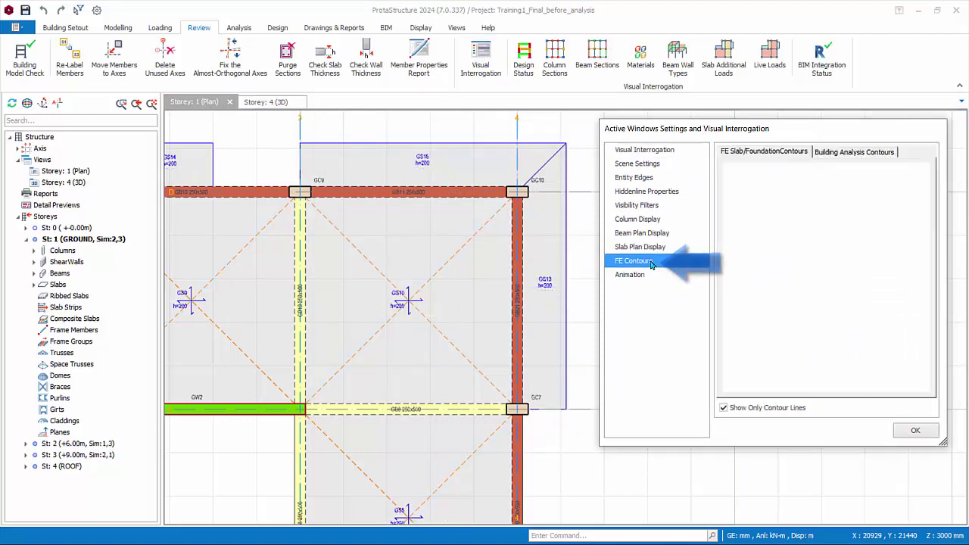
pyautogui.click(630, 275)
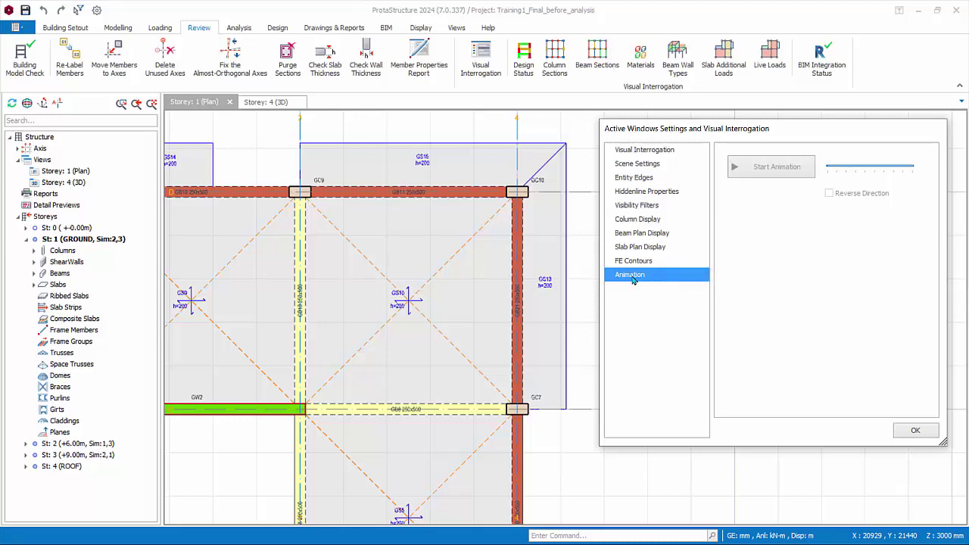
pyautogui.click(912, 429)
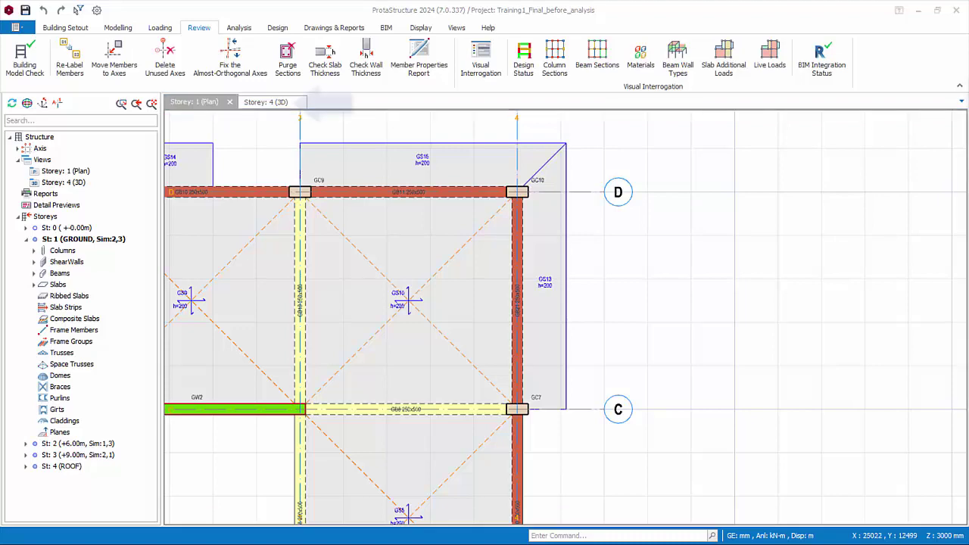
# - In the Storey 4 3D view, preview Column Sections, Beam Sections, Wall and Slab Thickness colouring, then set None
pyautogui.click(265, 101)
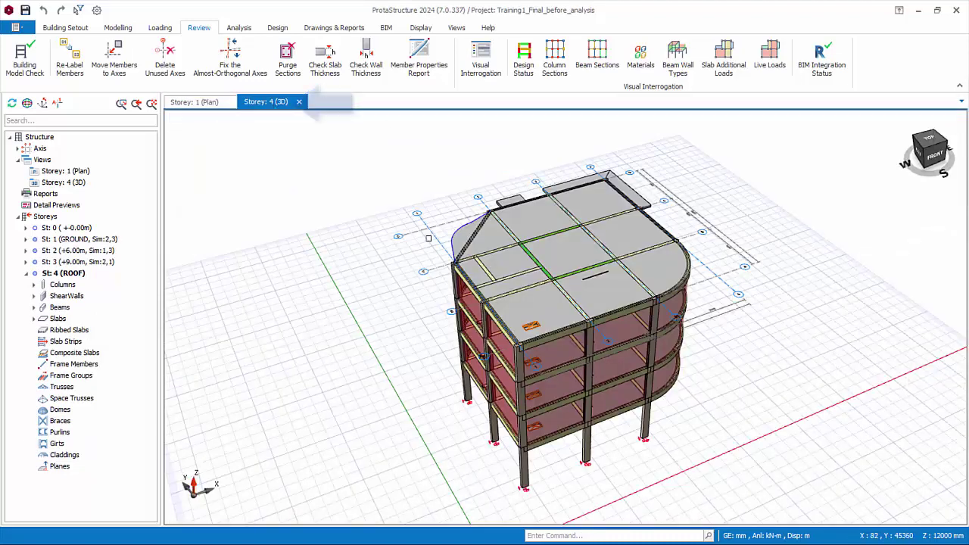
pyautogui.click(482, 68)
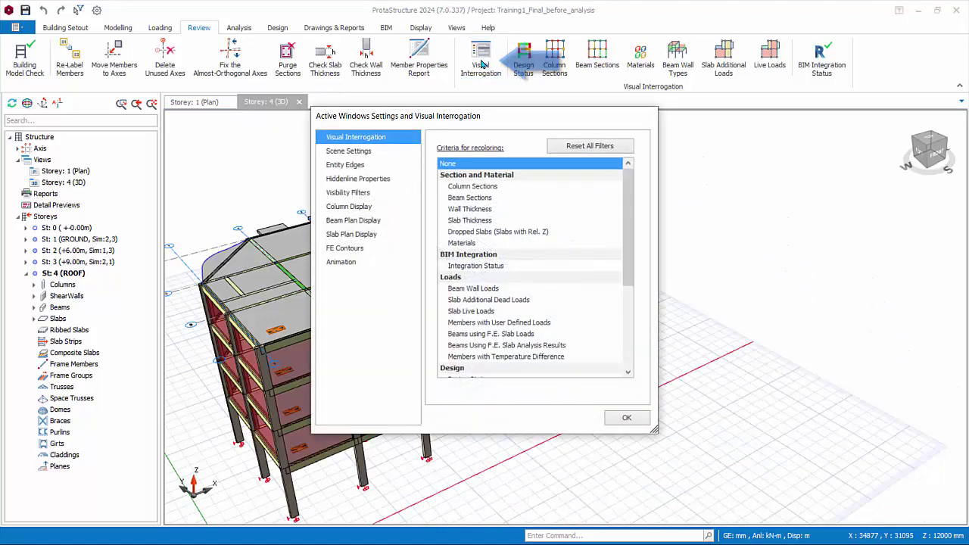
pyautogui.moveTo(618, 132); pyautogui.dragTo(679, 151)
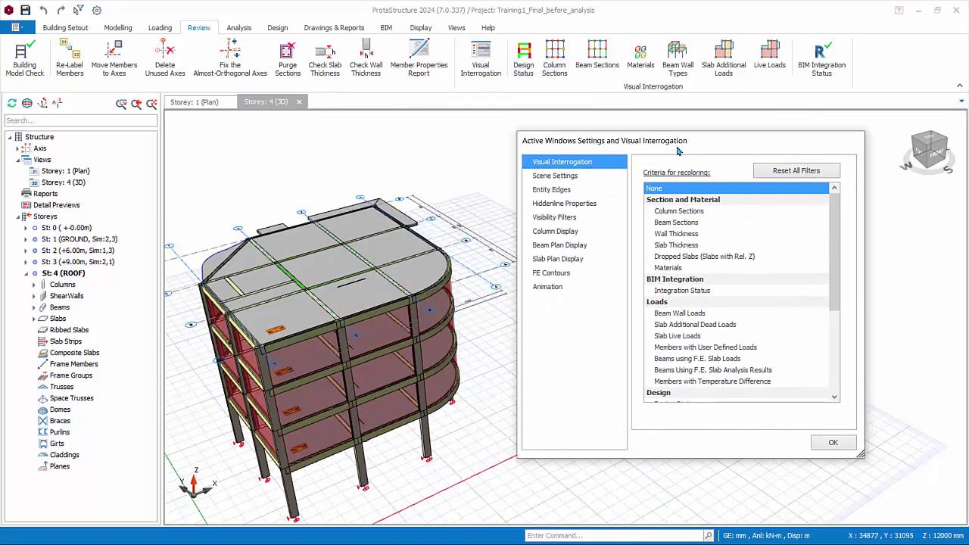
pyautogui.click(683, 213)
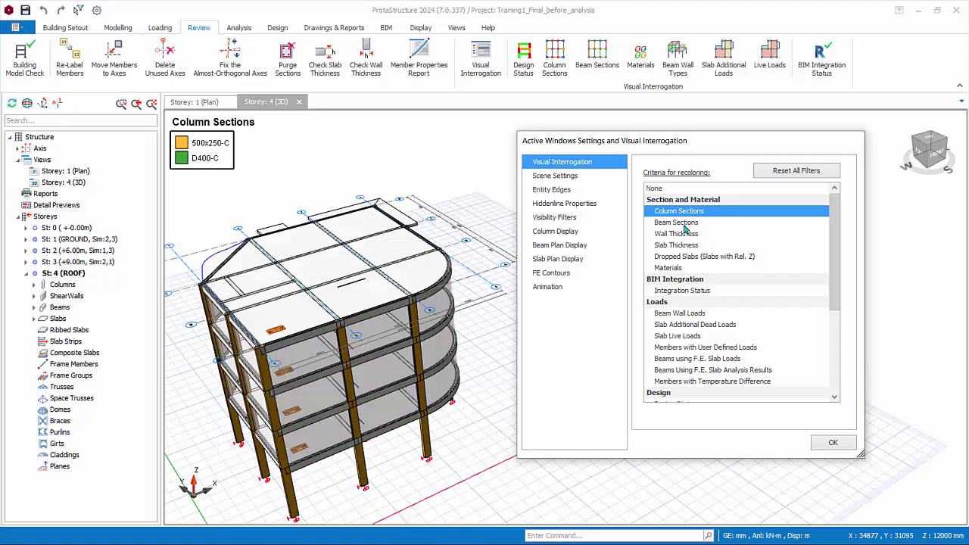
pyautogui.click(685, 223)
pyautogui.click(682, 236)
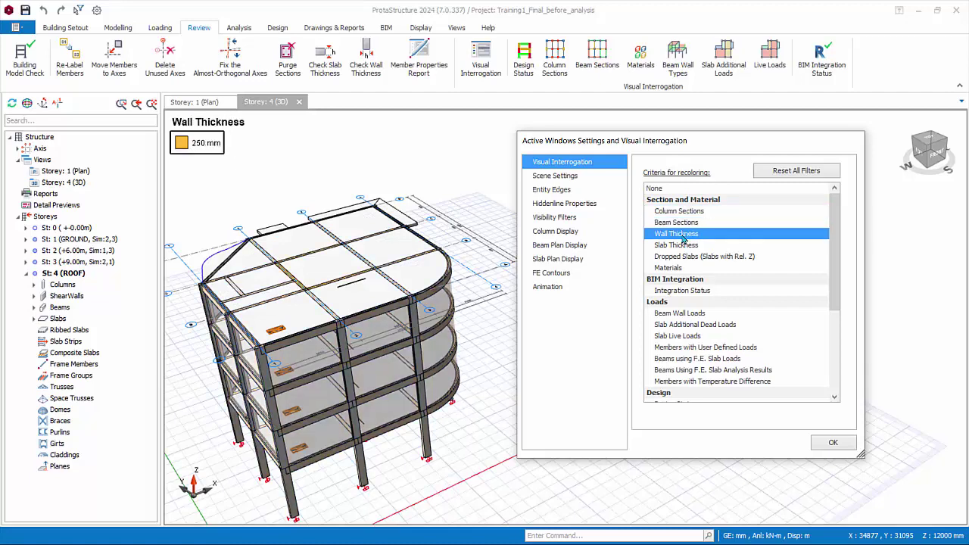
pyautogui.click(682, 246)
pyautogui.click(667, 191)
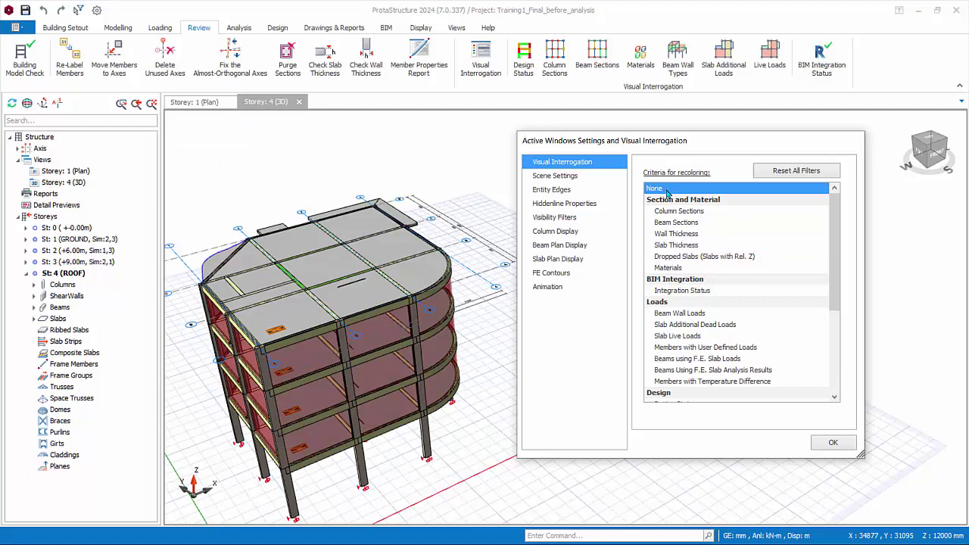
# - Browse the Column and Beam display options, ending on the Animation page
pyautogui.click(558, 232)
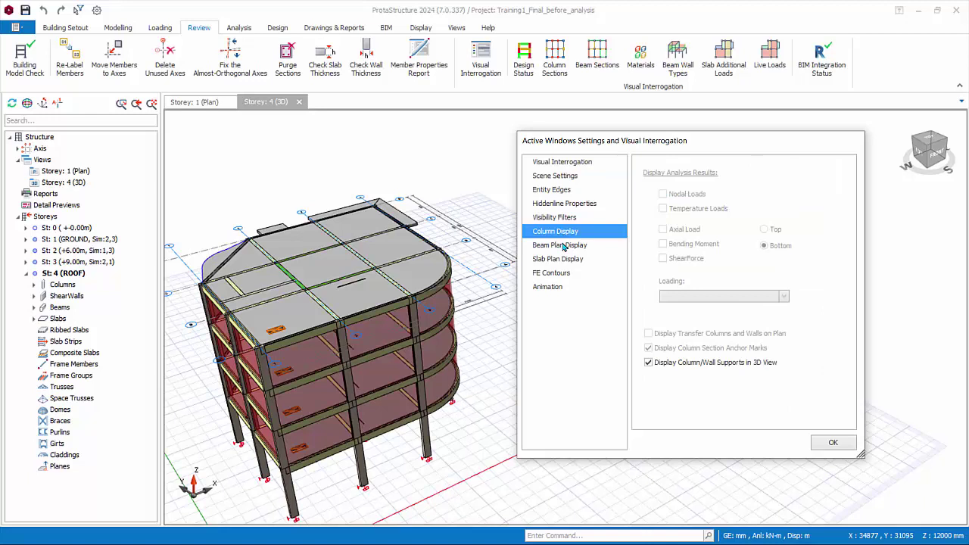
pyautogui.click(563, 245)
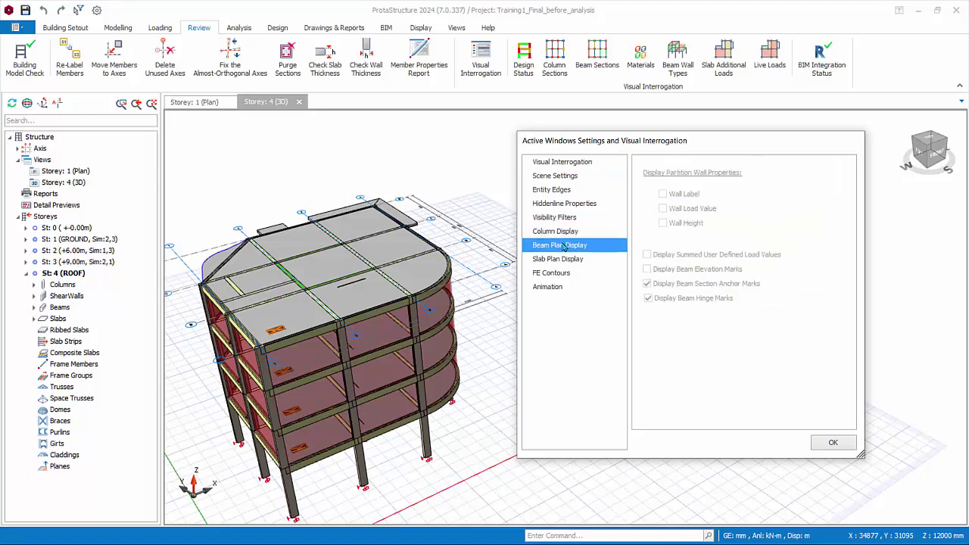
pyautogui.click(558, 289)
# - Play the 3D model rotation animation at a higher speed, then close the settings with OK
pyautogui.moveTo(670, 145); pyautogui.dragTo(715, 148)
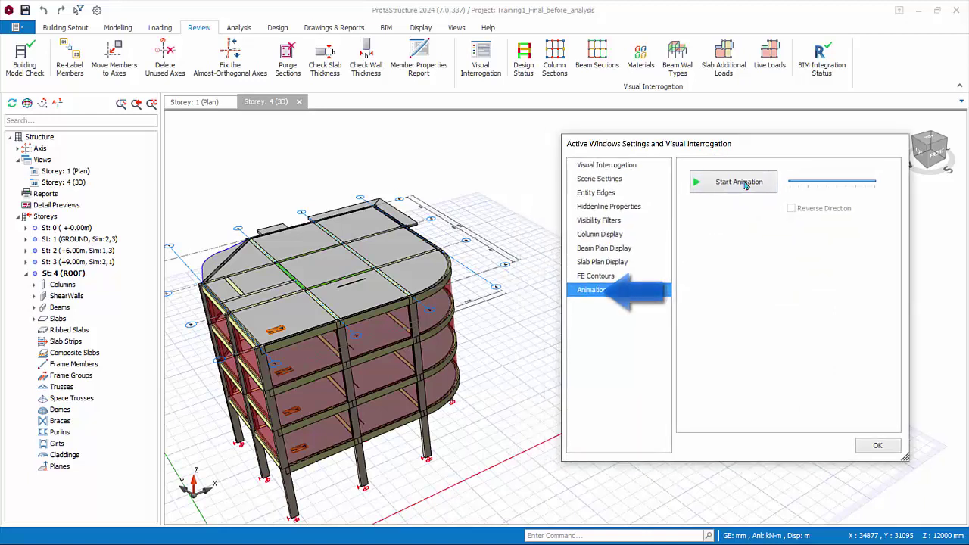
pyautogui.click(738, 183)
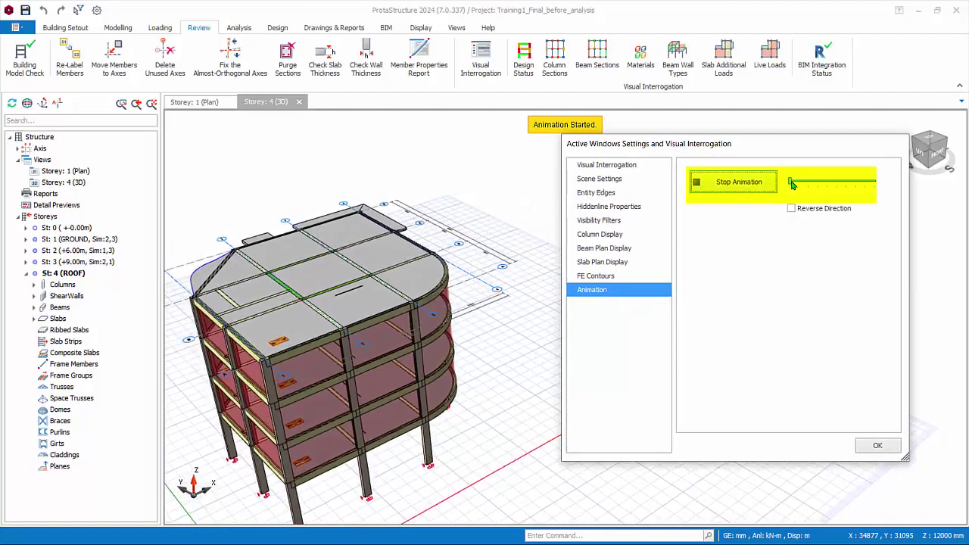
pyautogui.moveTo(824, 186); pyautogui.dragTo(866, 183)
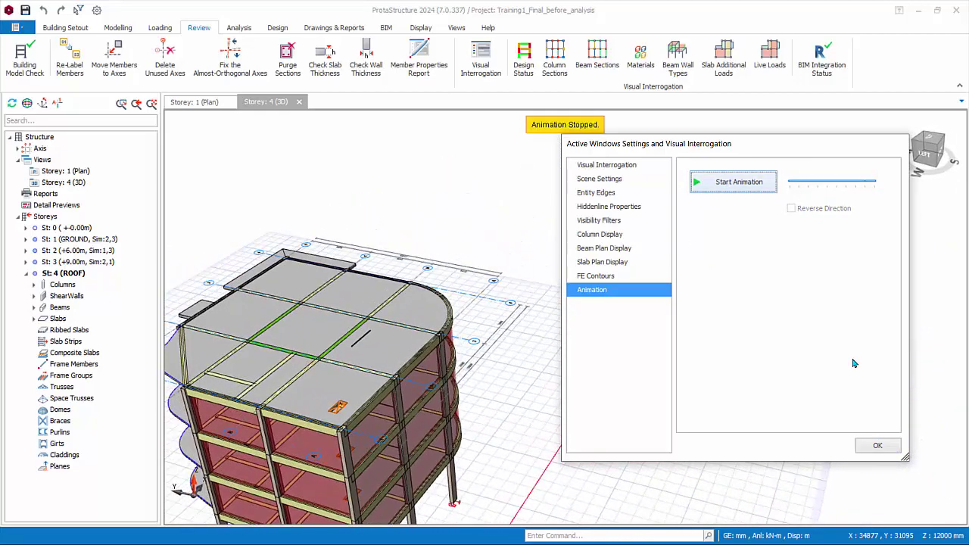
pyautogui.click(877, 445)
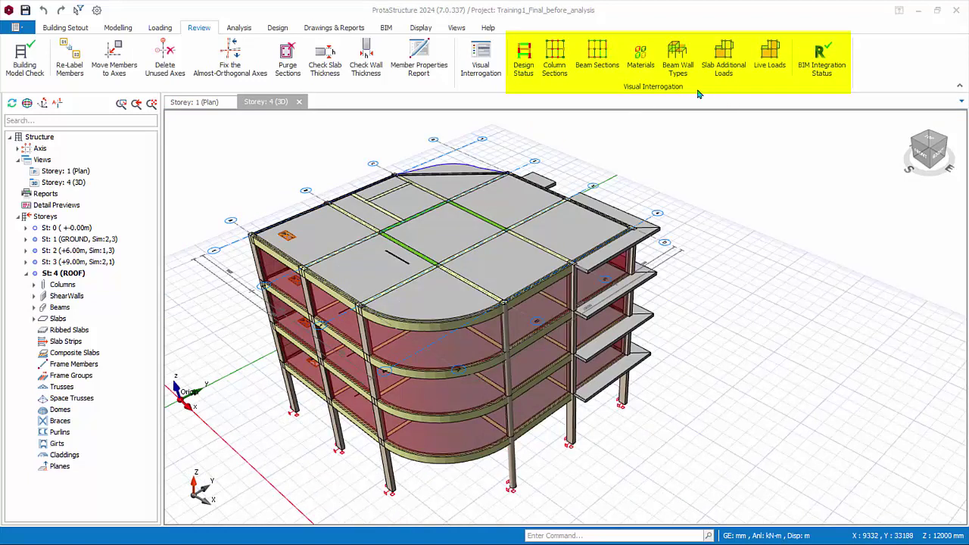
pyautogui.click(525, 61)
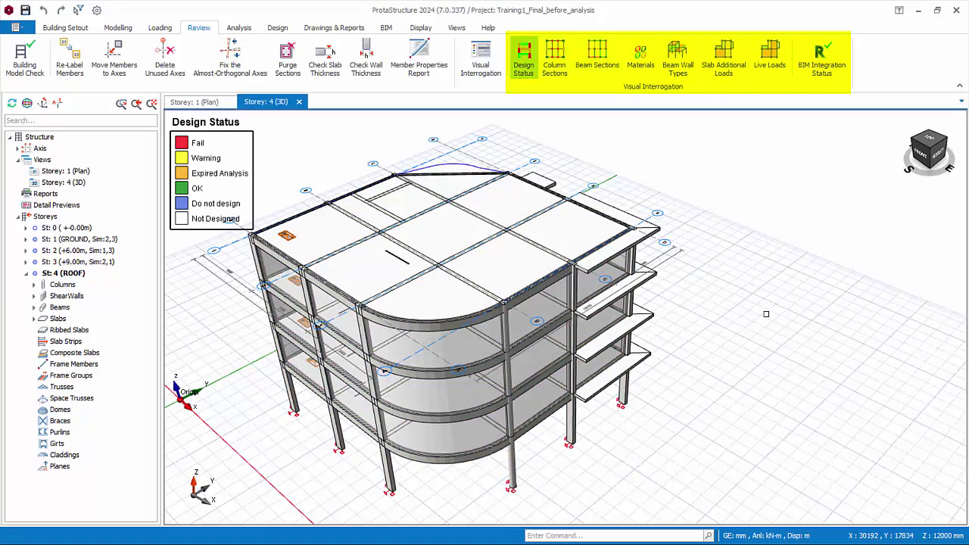
pyautogui.click(556, 66)
pyautogui.click(598, 60)
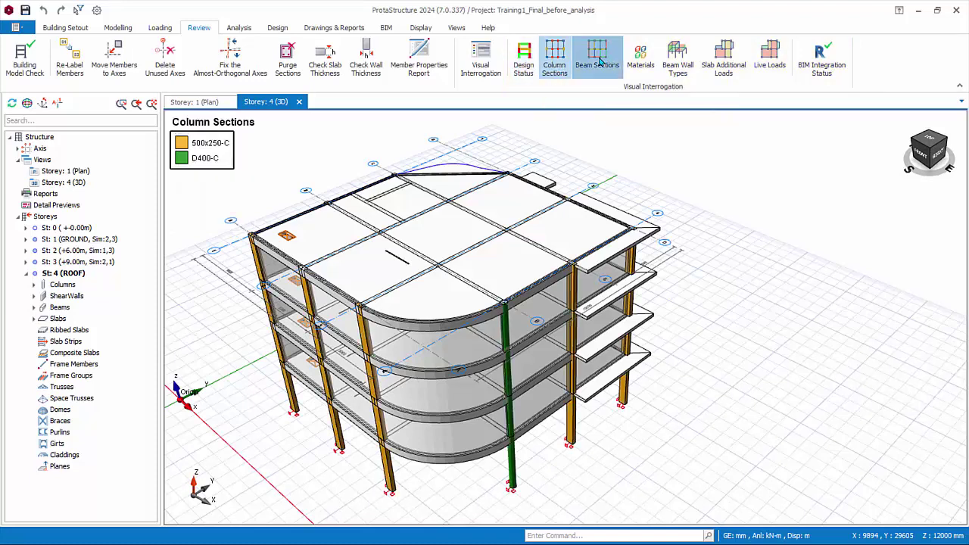
pyautogui.click(677, 56)
pyautogui.click(723, 57)
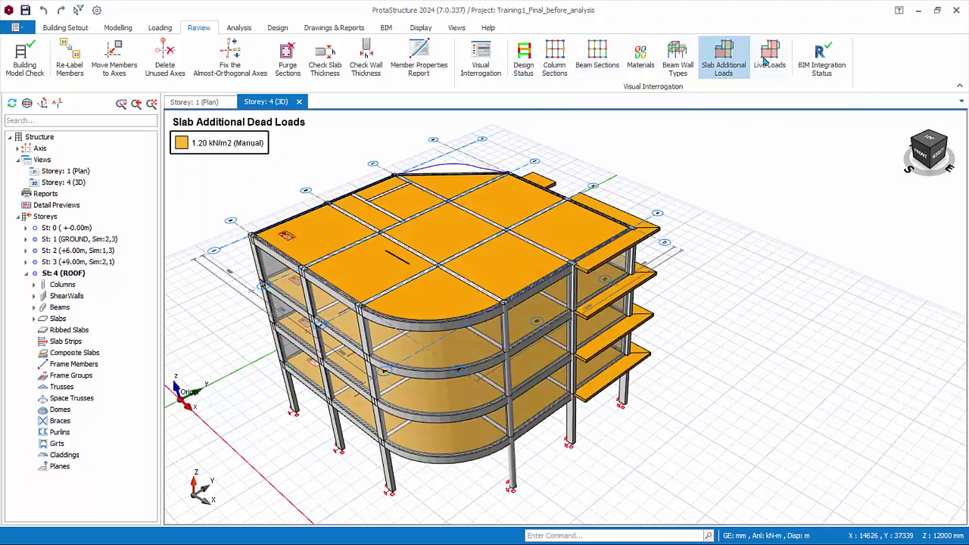
pyautogui.click(766, 61)
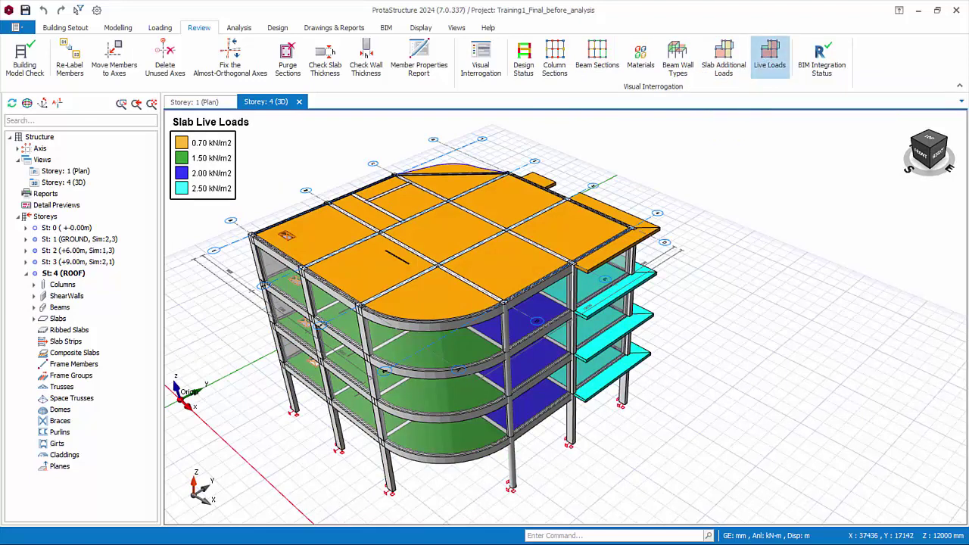
pyautogui.click(722, 57)
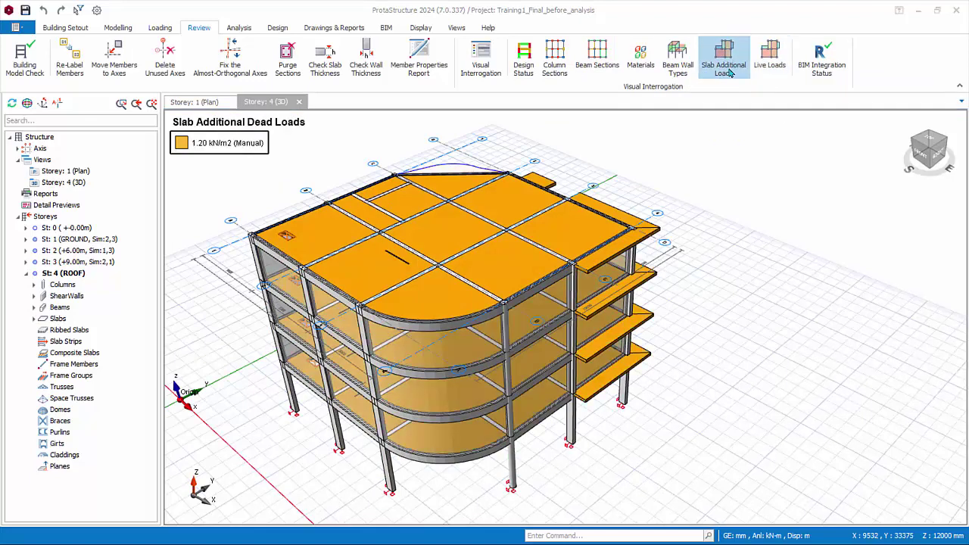
pyautogui.click(723, 57)
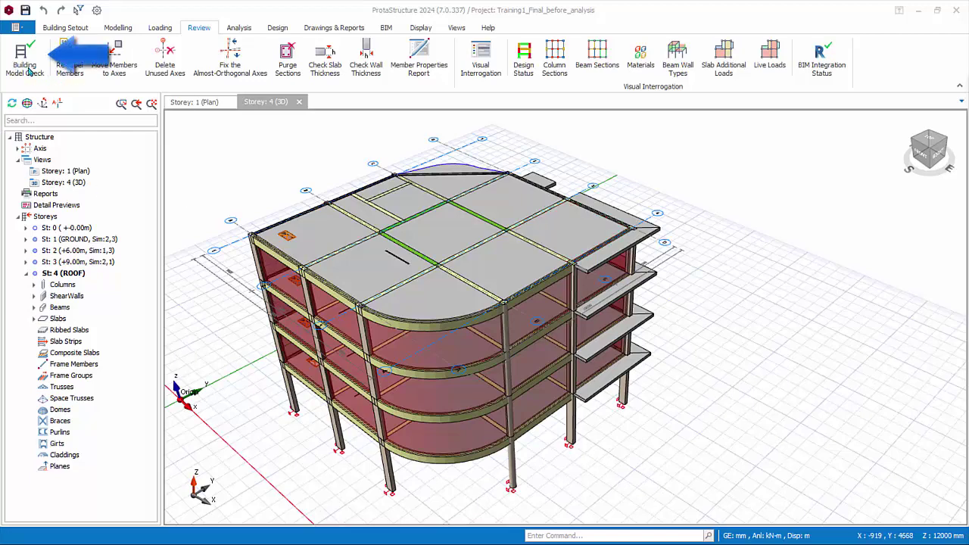
# - Run all Building Model Checks and open the results as a text log
pyautogui.click(27, 70)
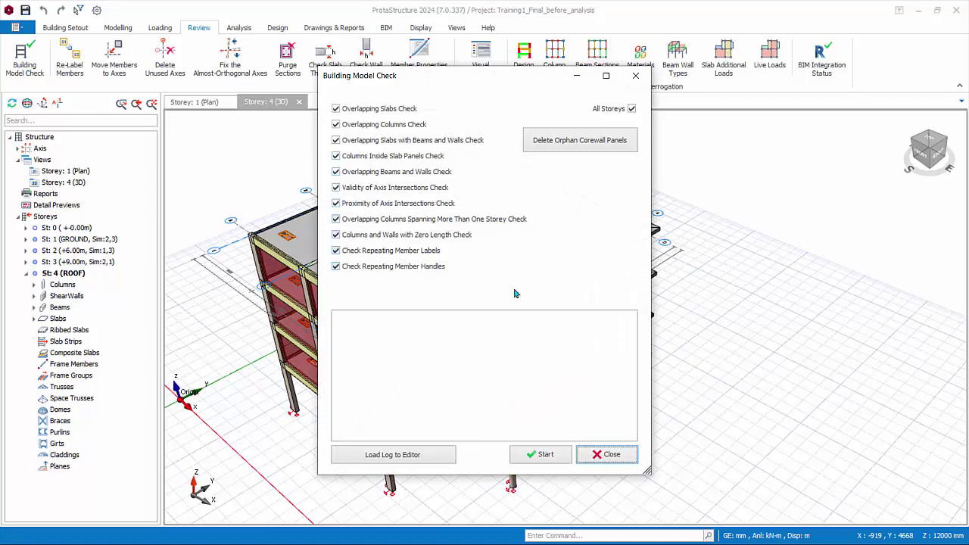
pyautogui.click(542, 454)
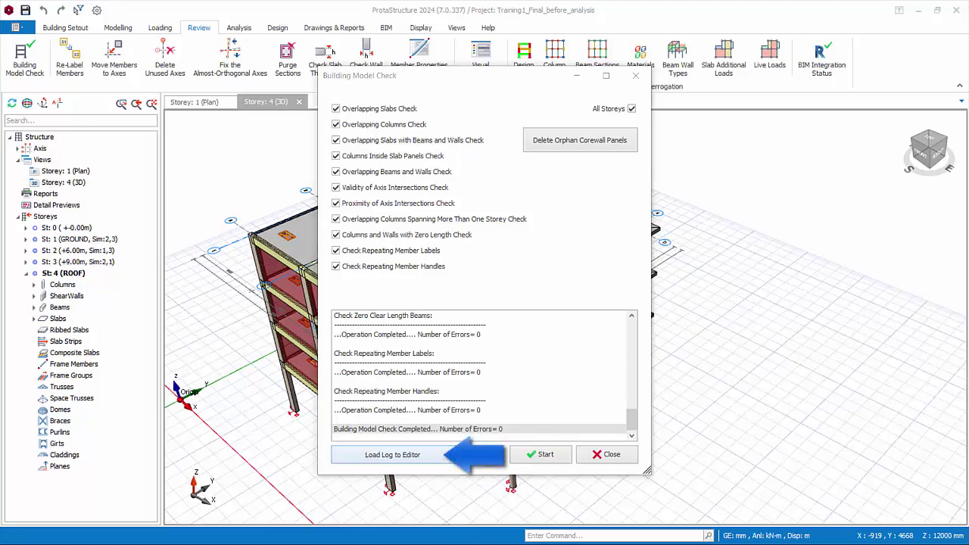
pyautogui.click(392, 454)
# - Move aside and minimize the Notepad error log, then close the model check results
pyautogui.moveTo(510, 195); pyautogui.dragTo(356, 58)
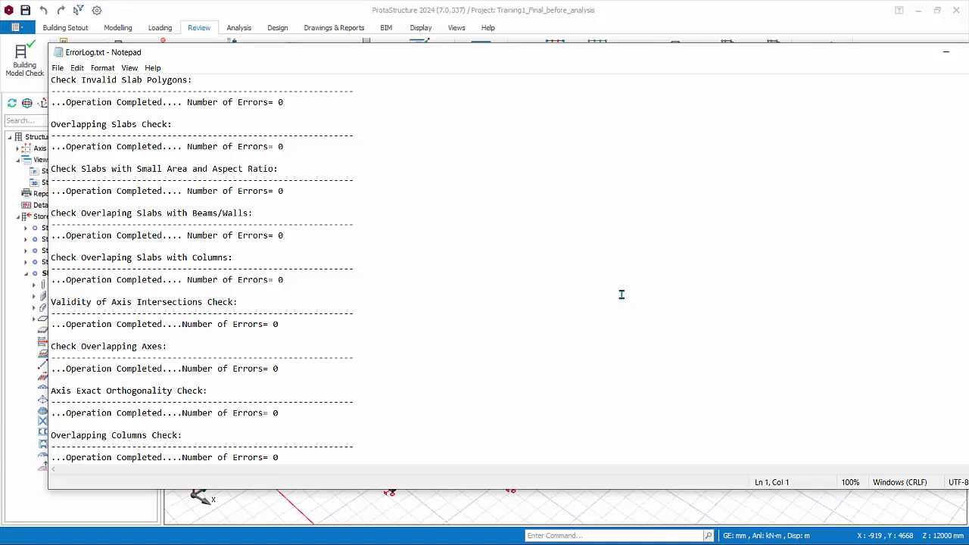
pyautogui.click(945, 51)
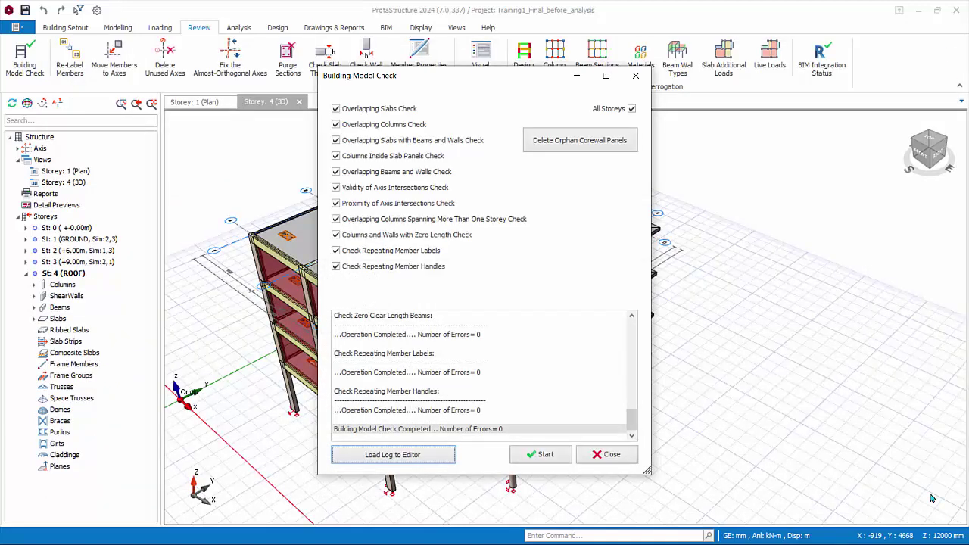
pyautogui.click(602, 454)
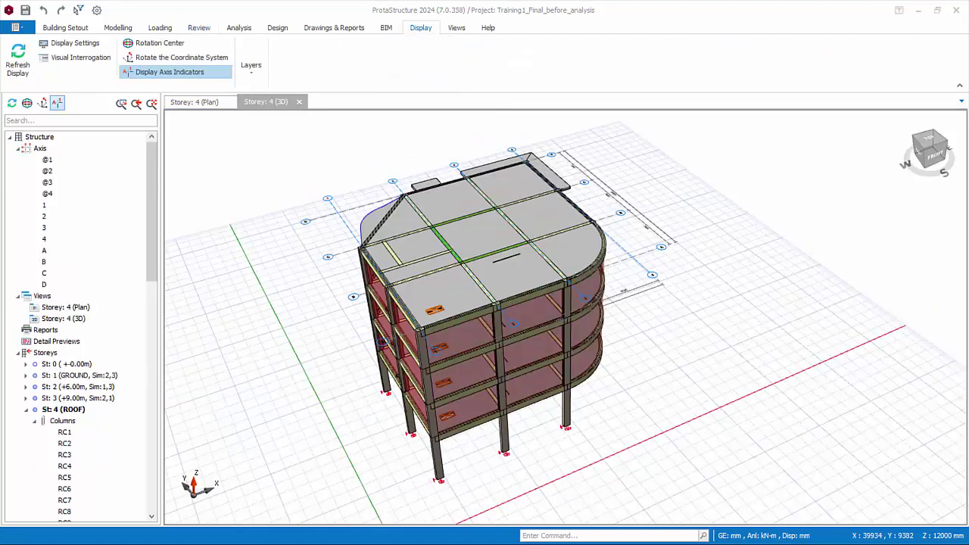
pyautogui.click(424, 32)
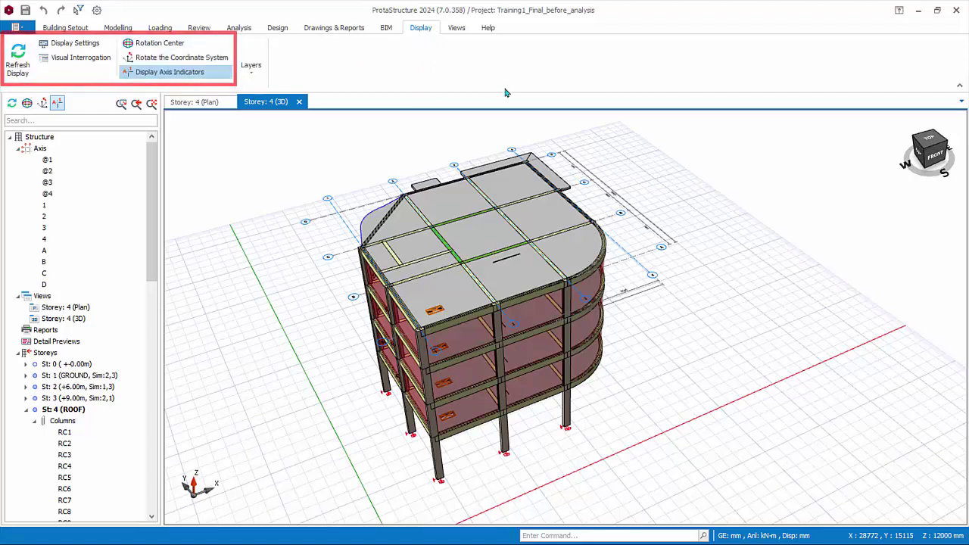
pyautogui.click(253, 72)
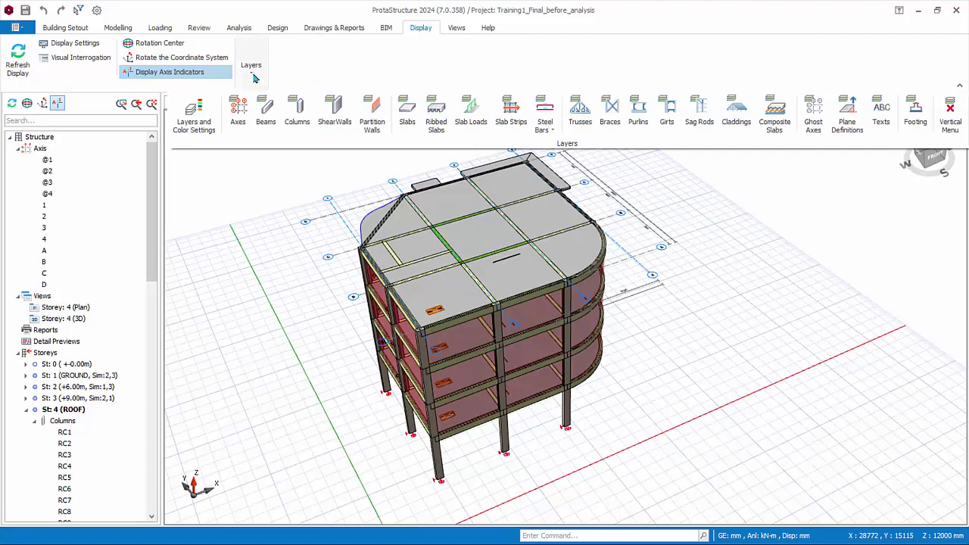
pyautogui.click(269, 113)
pyautogui.click(268, 113)
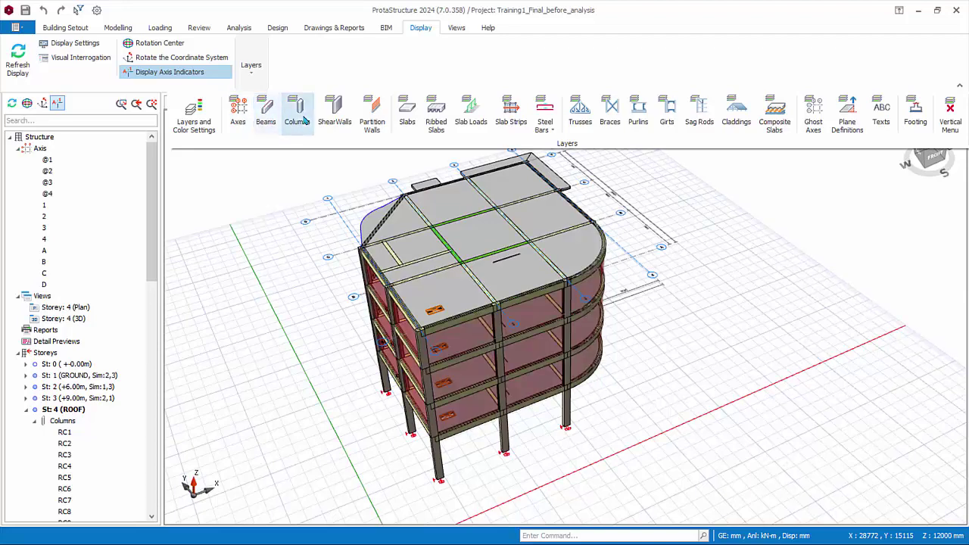
pyautogui.click(410, 117)
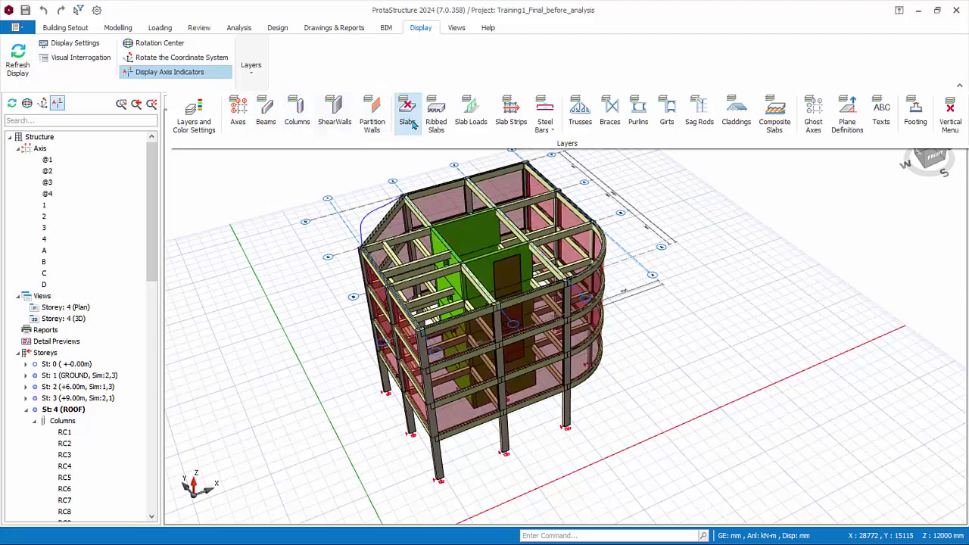
pyautogui.click(410, 120)
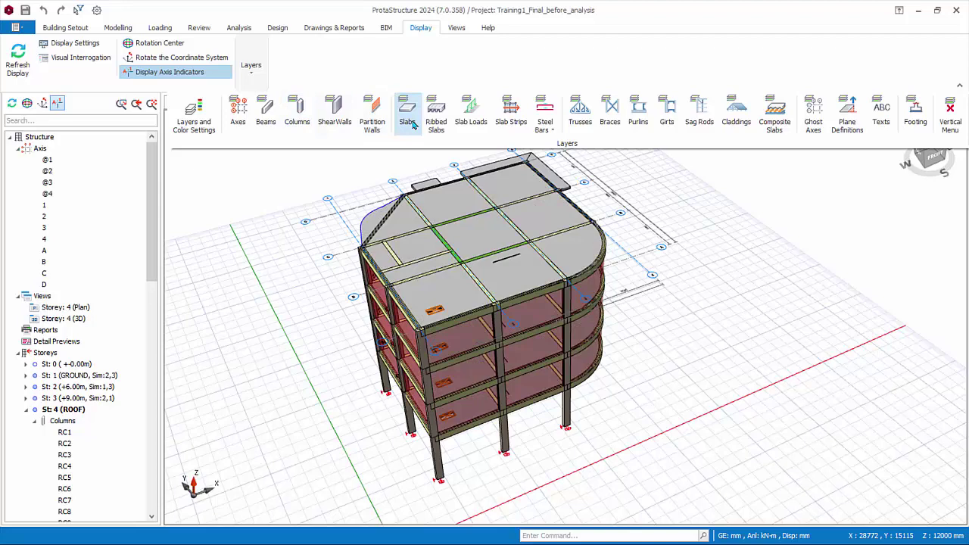
pyautogui.click(955, 125)
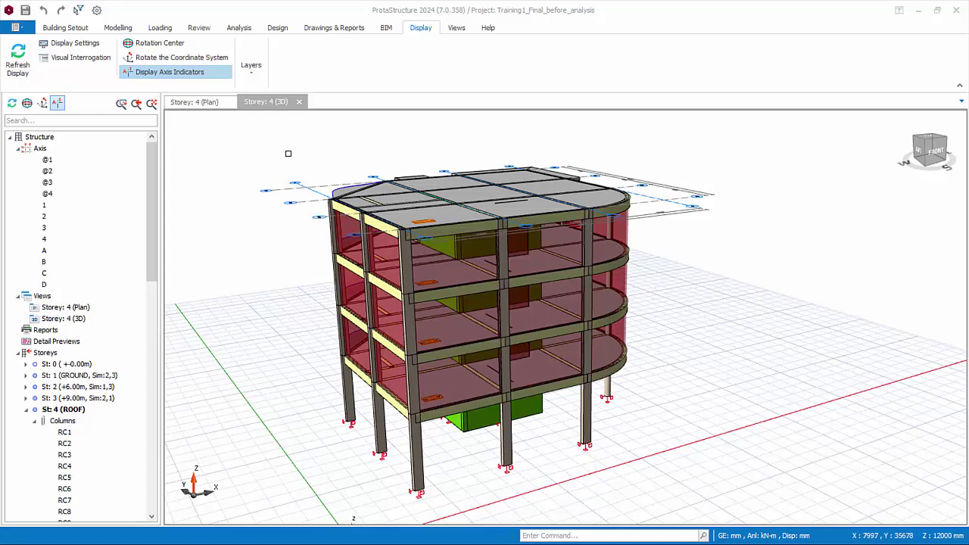
pyautogui.moveTo(291, 151); pyautogui.dragTo(662, 310)
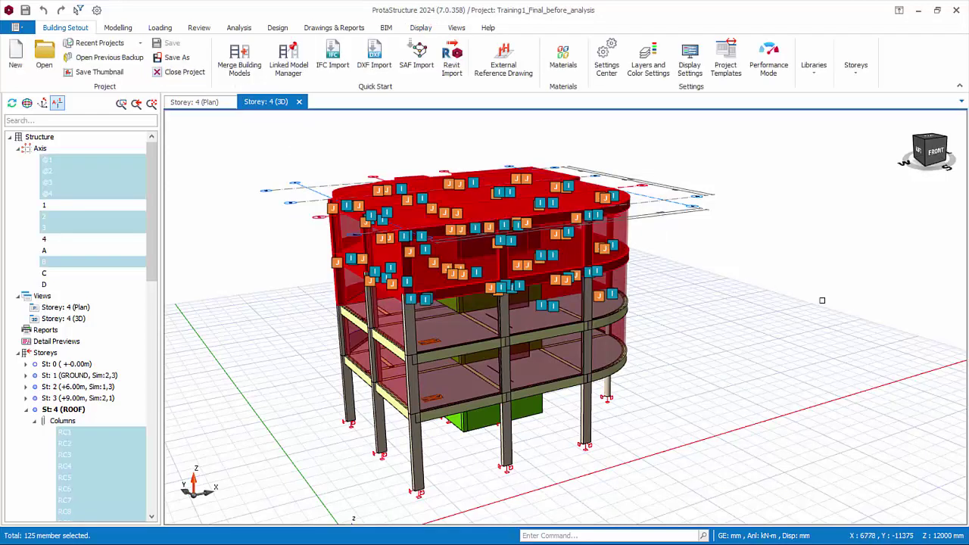
pyautogui.rightClick(664, 243)
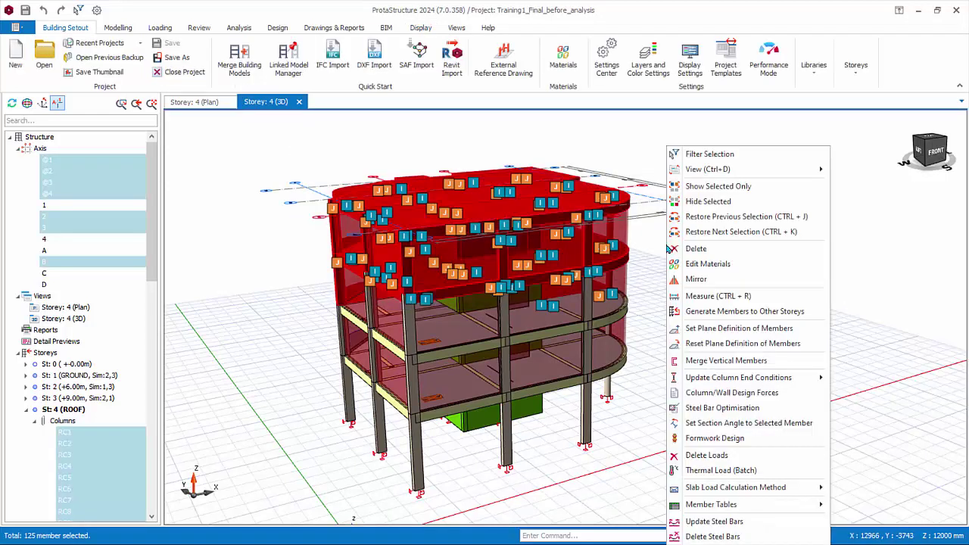
pyautogui.click(712, 155)
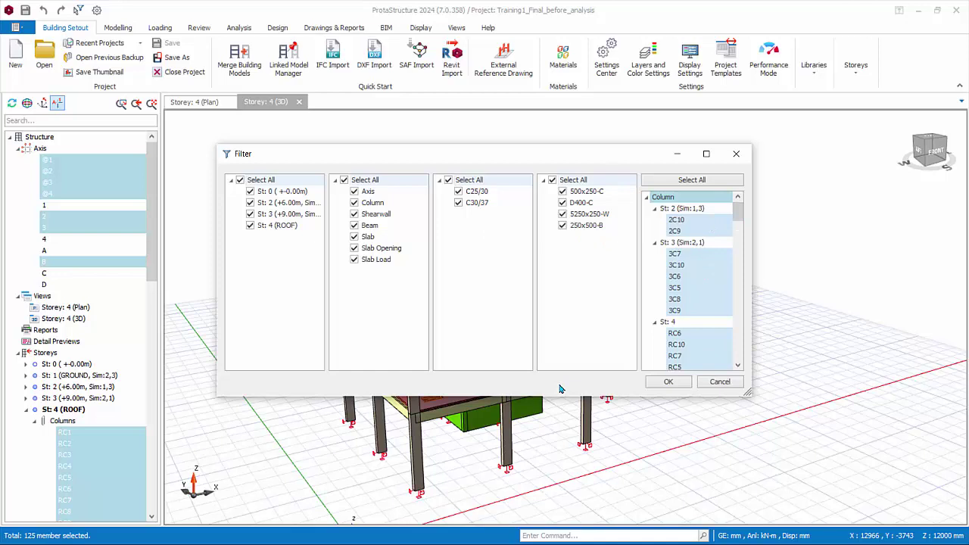
pyautogui.click(250, 202)
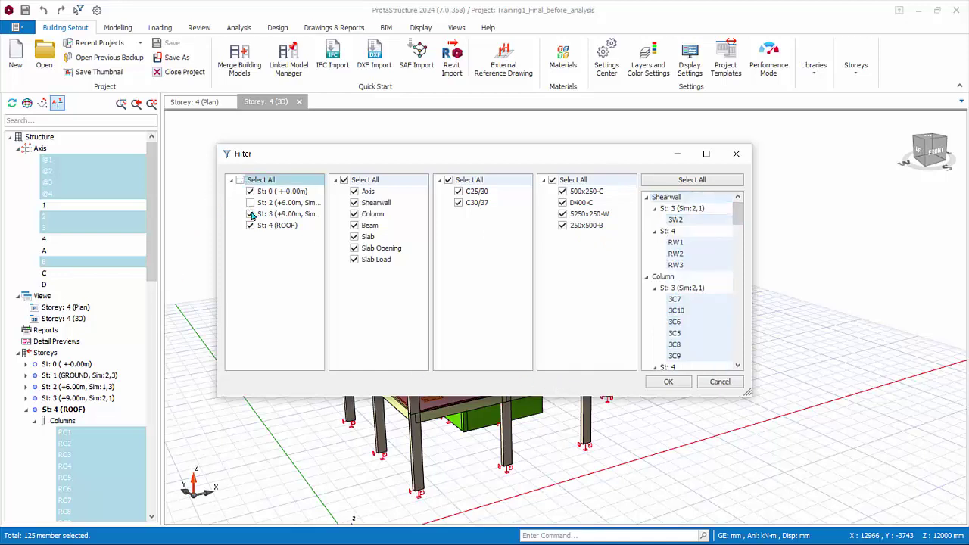
pyautogui.click(250, 214)
pyautogui.click(251, 192)
pyautogui.click(355, 237)
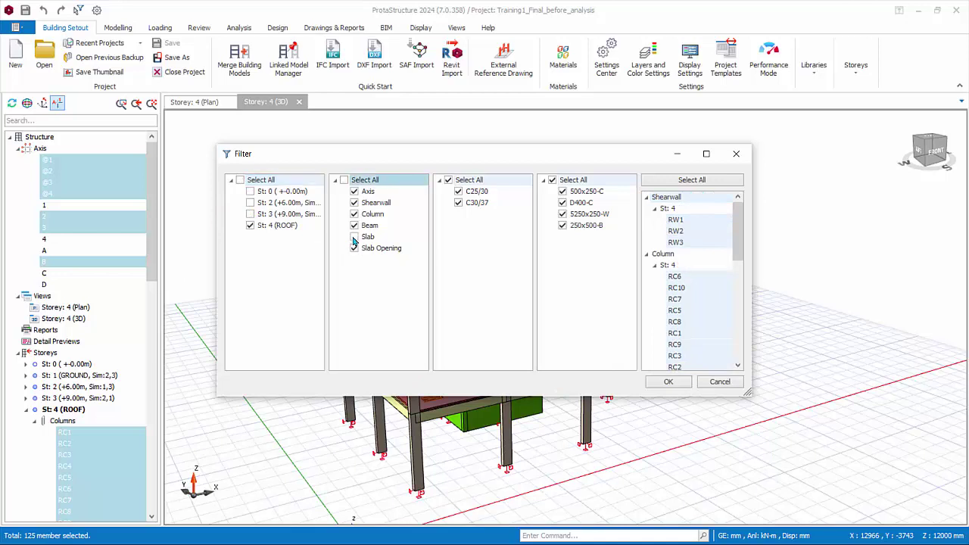
pyautogui.click(668, 382)
pyautogui.rightClick(738, 233)
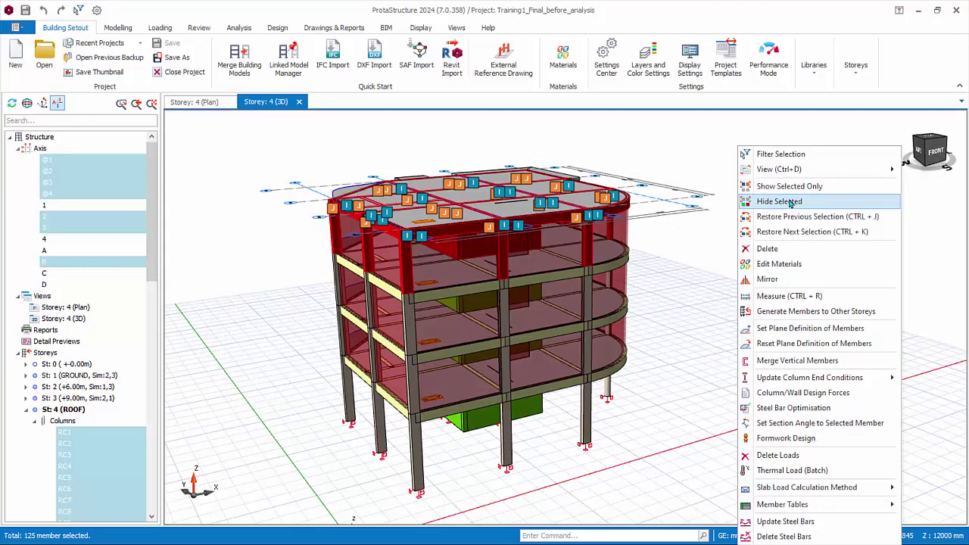
pyautogui.rightClick(687, 189)
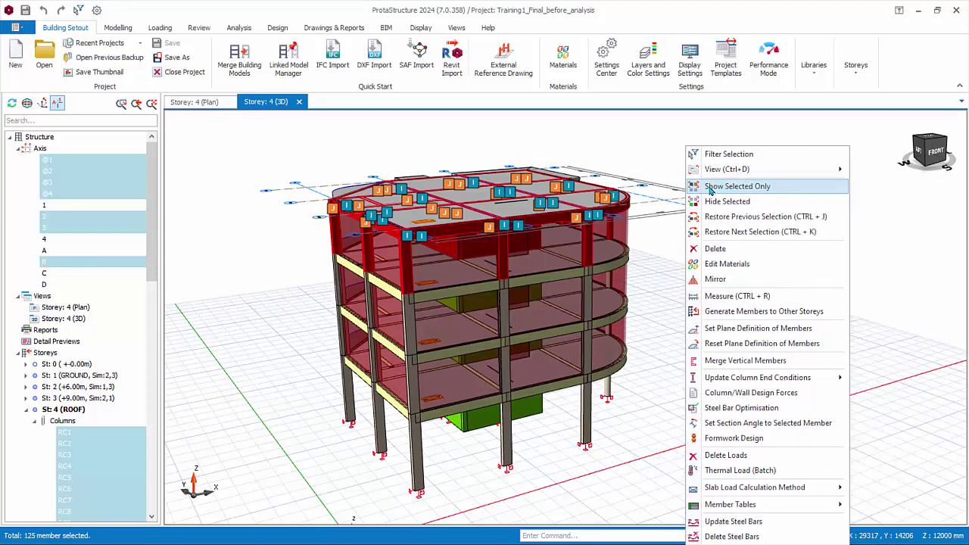
pyautogui.click(710, 190)
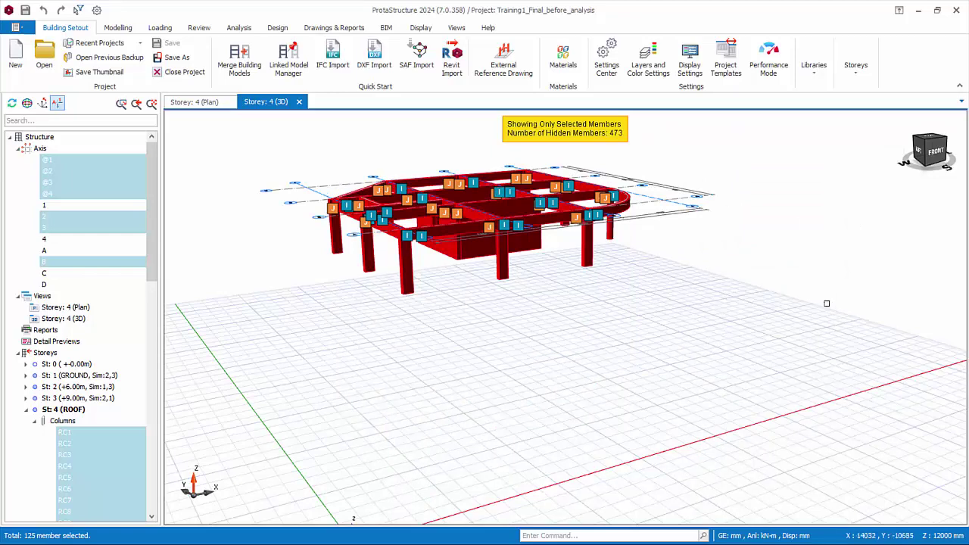
pyautogui.click(790, 222)
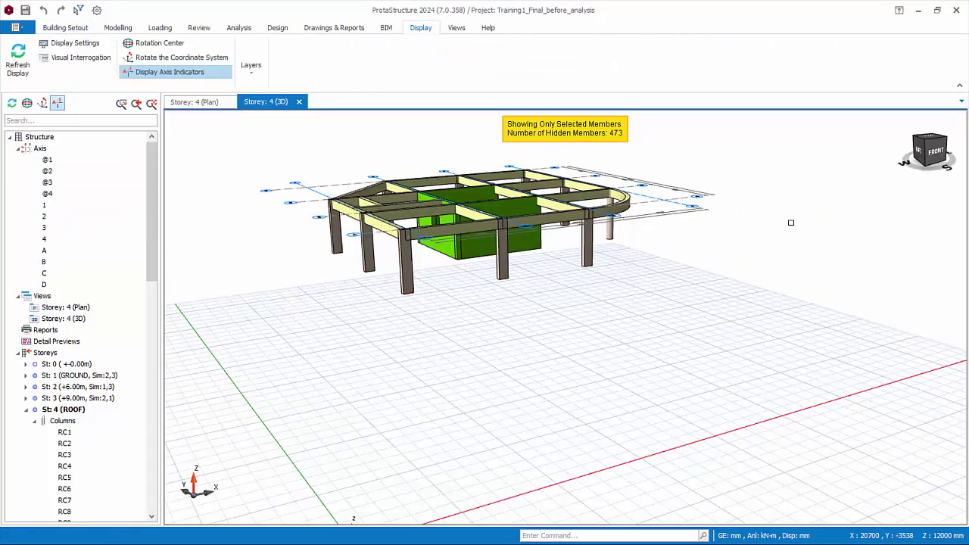
pyautogui.rightClick(760, 217)
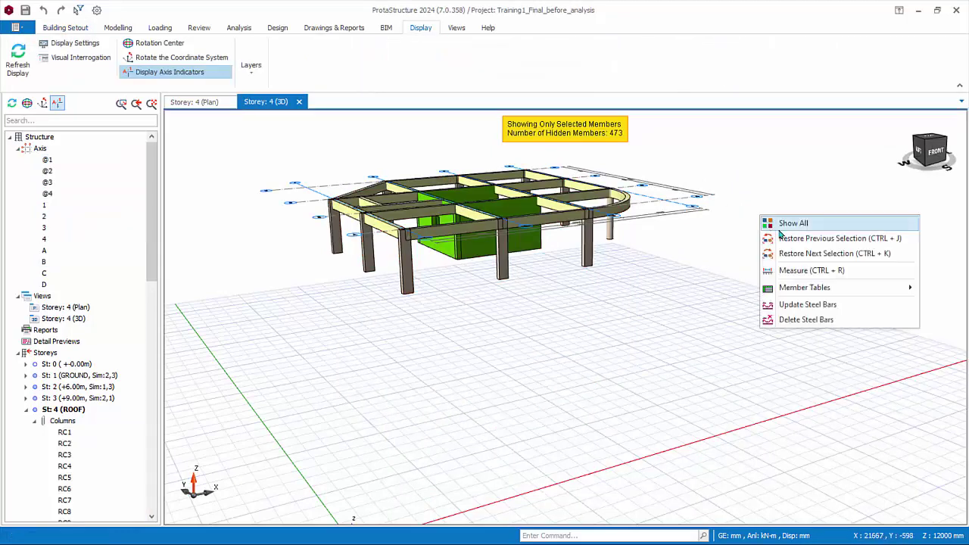
pyautogui.click(788, 237)
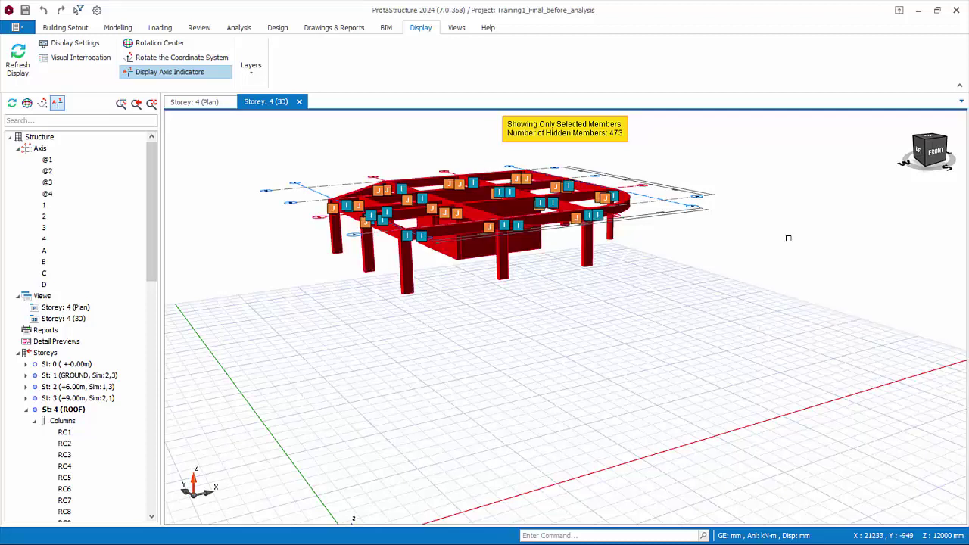
pyautogui.rightClick(751, 215)
pyautogui.click(780, 202)
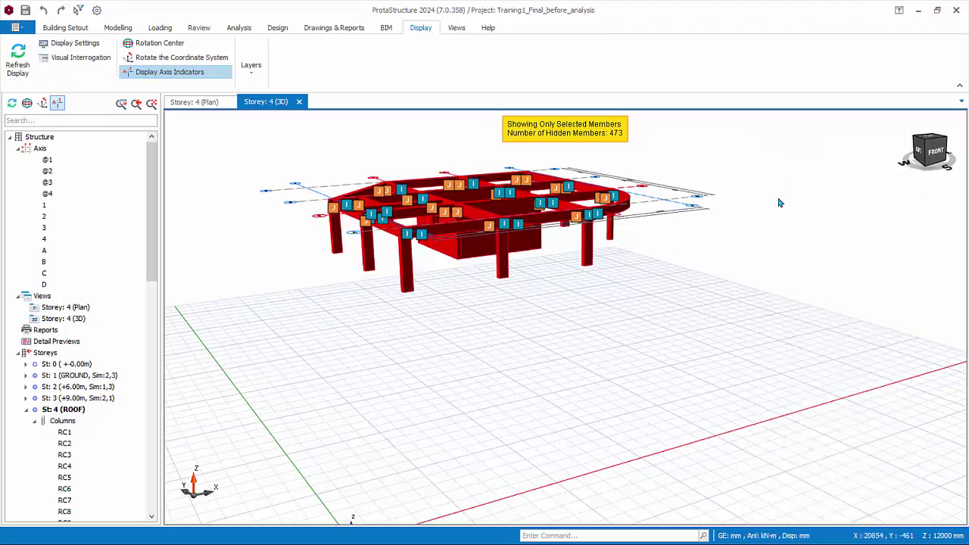
pyautogui.click(826, 249)
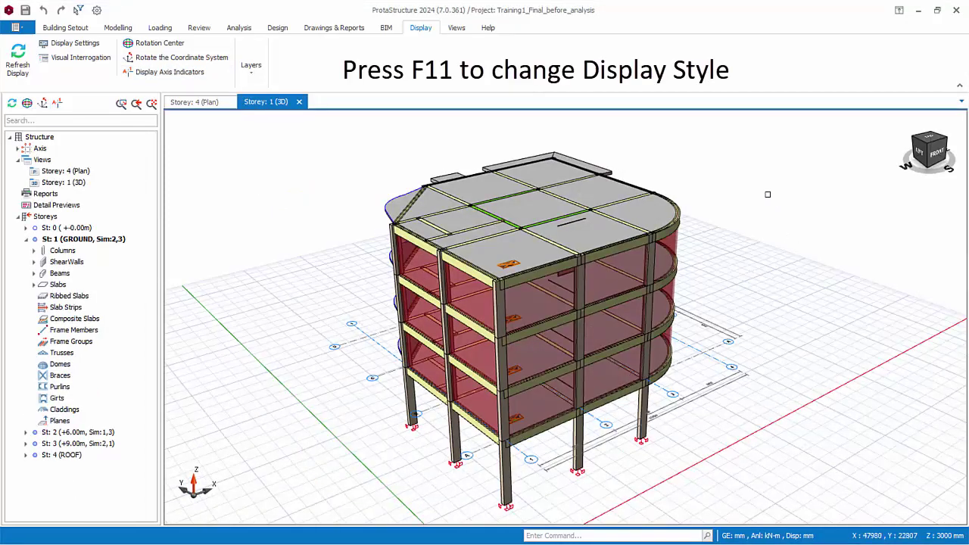
# - Cycle the 3D display style with F11 through Rendered, Flat, Hidden Lines and Shaded to Linear
pyautogui.press('F11')
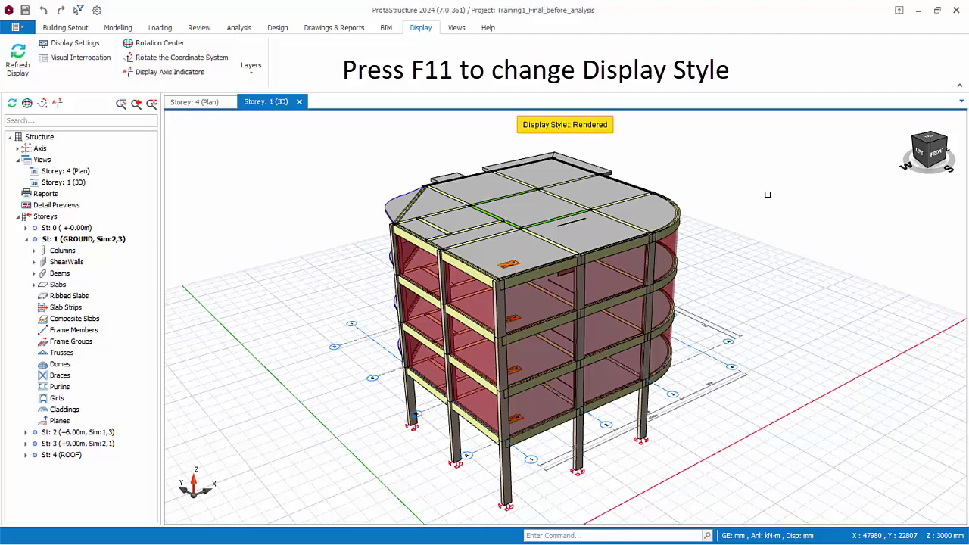
pyautogui.press('F11')
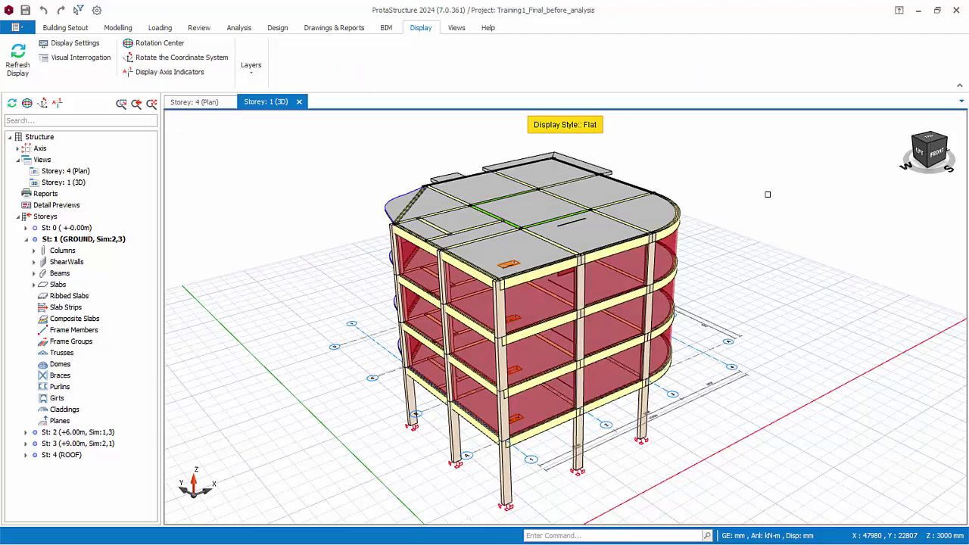
pyautogui.press('F11')
pyautogui.press('F11')
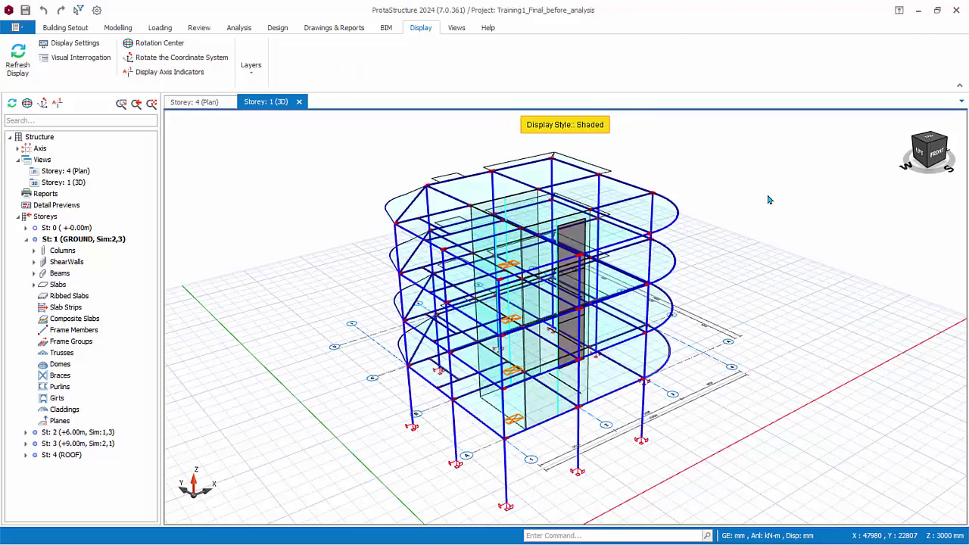
pyautogui.press('F11')
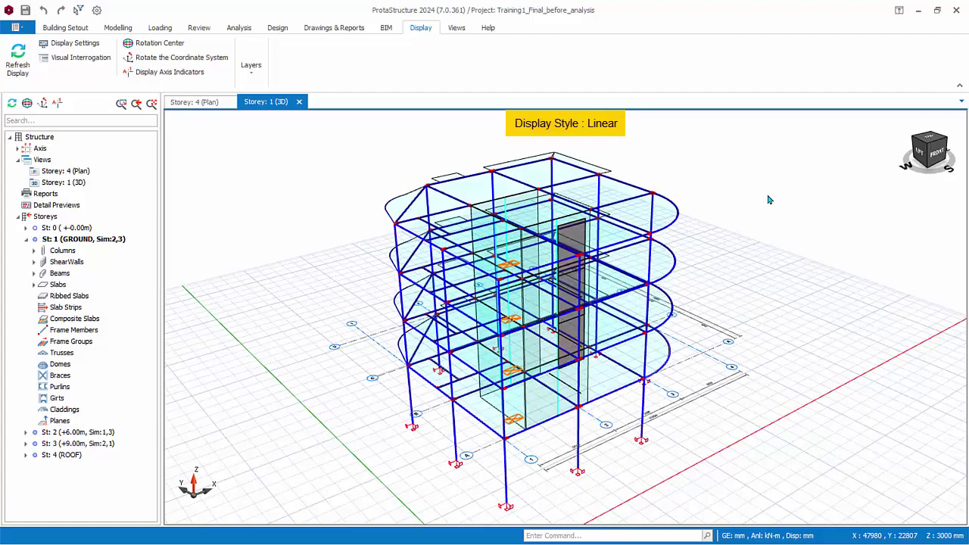
# - Zoom and orbit the 3D view to inspect slab RS4 and the building frame
pyautogui.scroll(6, 543, 258)
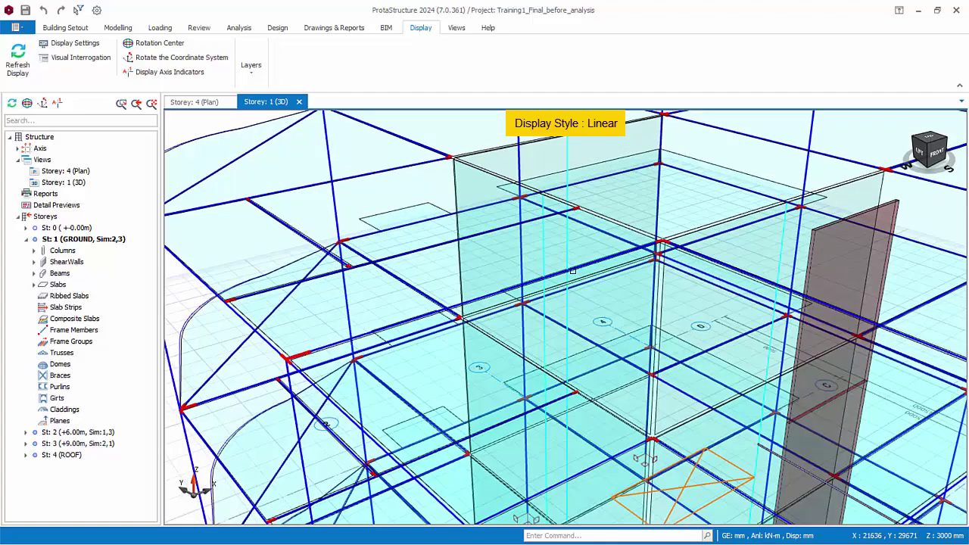
pyautogui.moveTo(530, 261); pyautogui.dragTo(551, 261, button='middle')
pyautogui.scroll(2, 560, 265)
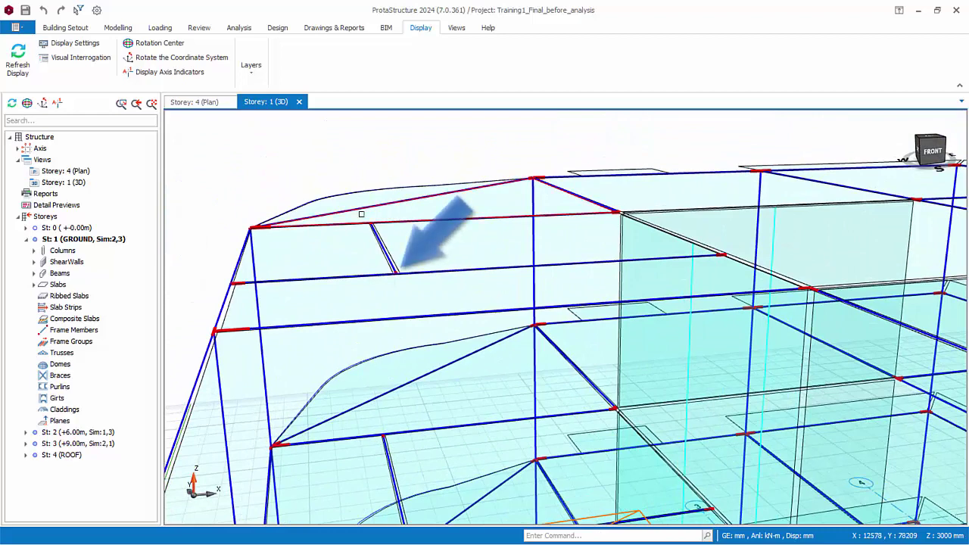
pyautogui.moveTo(570, 270)
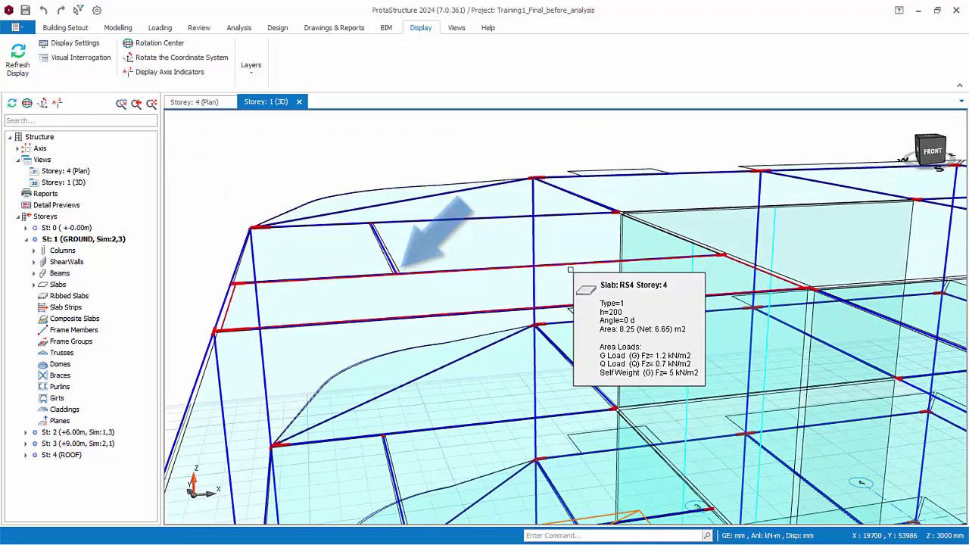
pyautogui.scroll(-10, 560, 273)
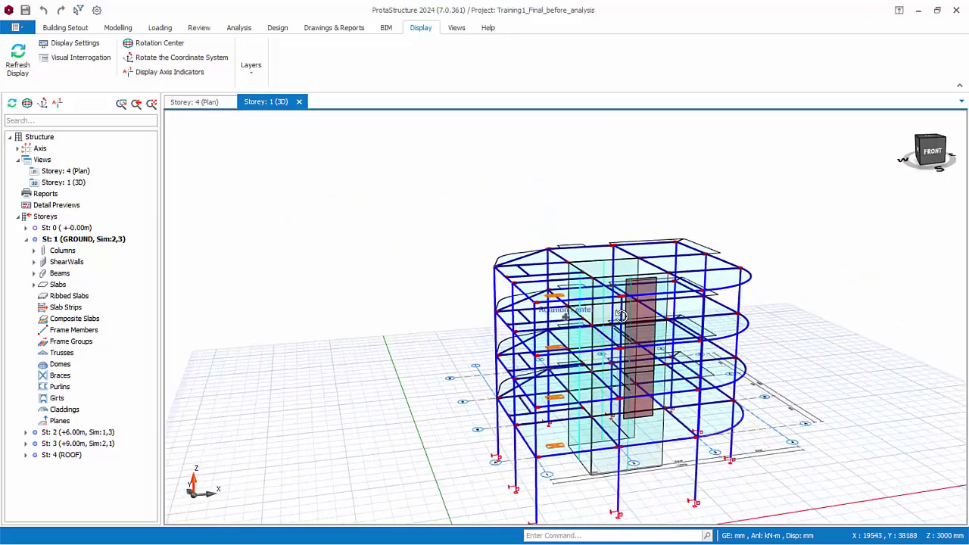
pyautogui.moveTo(653, 338); pyautogui.dragTo(625, 324, button='middle')
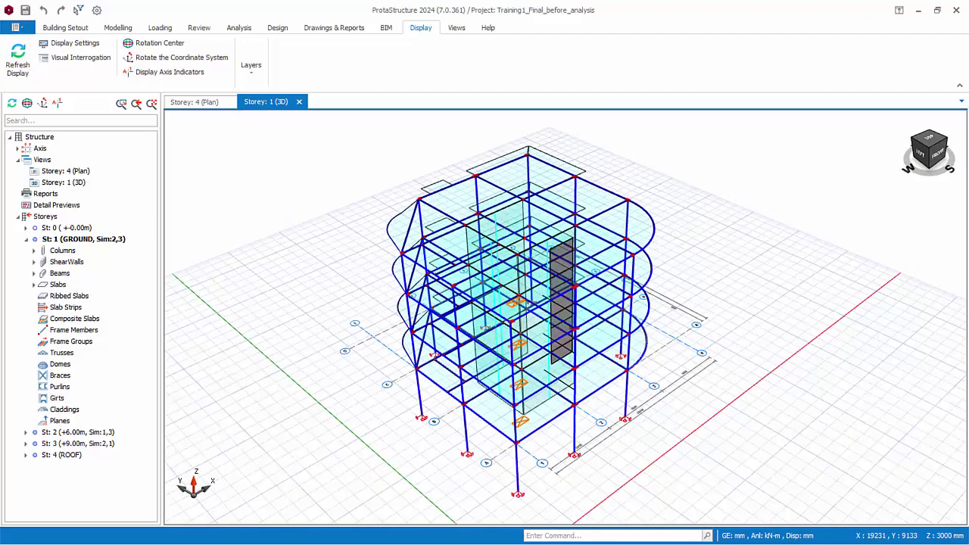